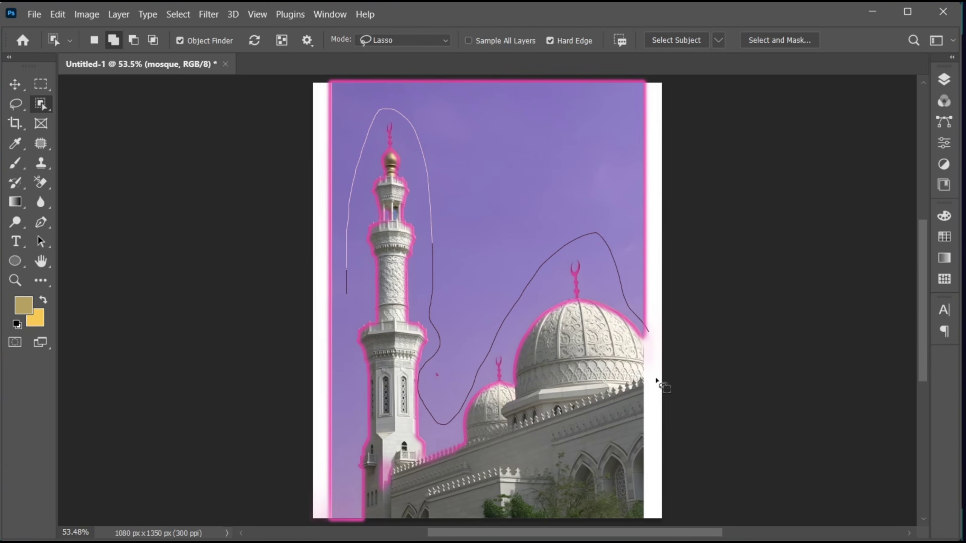
# - Finish the Object Selection lasso outline around the minaret, domes and wall to select the whole mosque
pyautogui.moveTo(652, 524)
pyautogui.mouseDown()
pyautogui.moveTo(399, 527)
pyautogui.moveTo(346, 517)
pyautogui.moveTo(341, 443)
pyautogui.mouseUp()
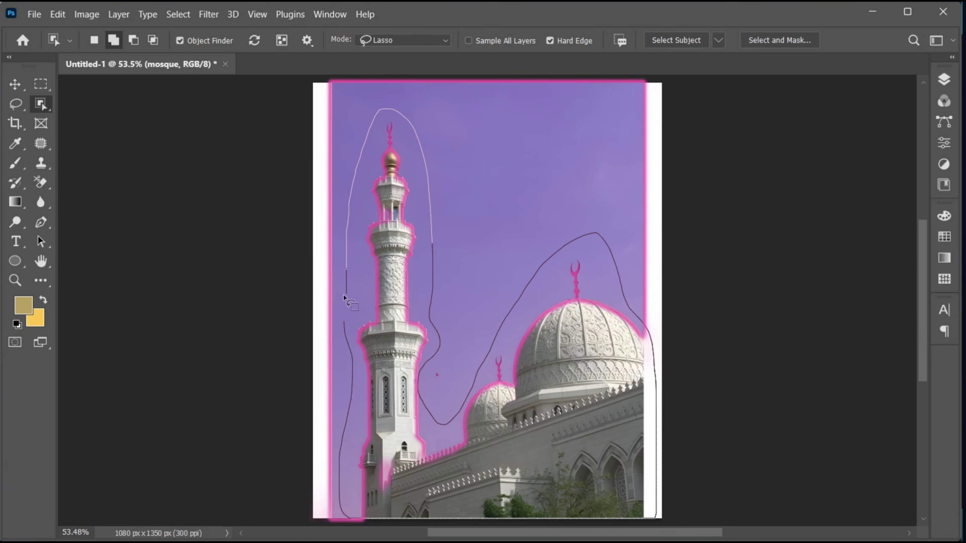
pyautogui.moveTo(346, 282); pyautogui.dragTo(346, 280)
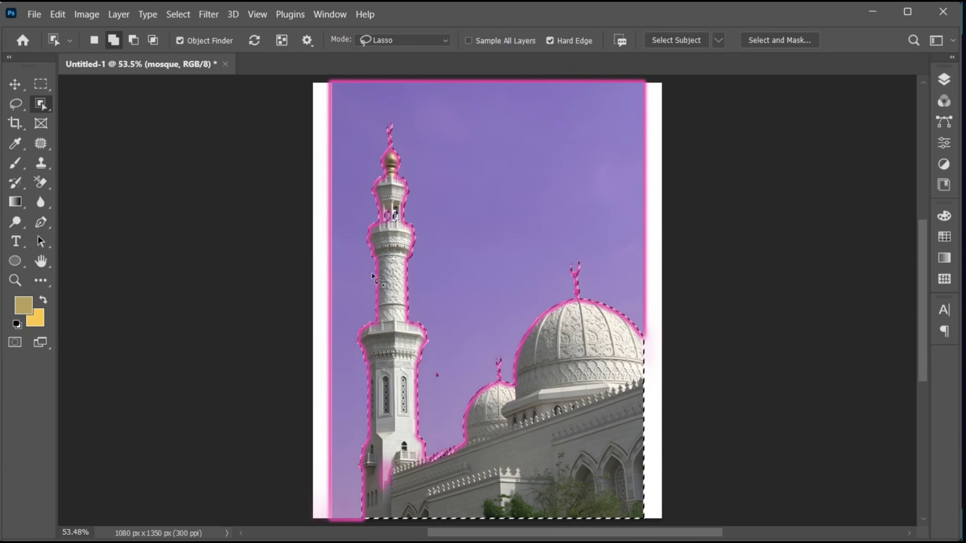
# - Refine the selection around the minaret's crescent, gold finial and balcony openings with the Lasso tool
pyautogui.press('z')
pyautogui.moveTo(401, 165); pyautogui.dragTo(464, 220)
pyautogui.press('w')
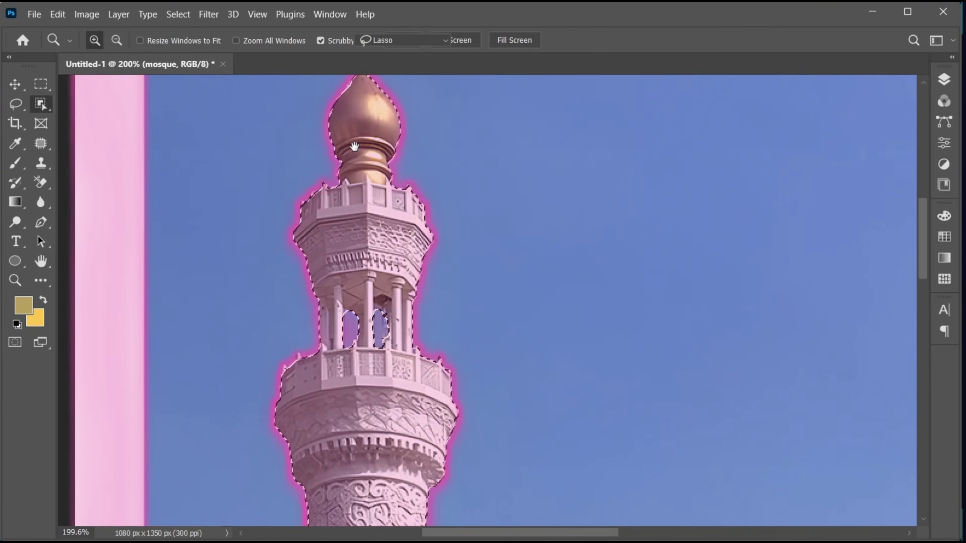
pyautogui.scroll(3, 92, 135)
pyautogui.click(15, 104)
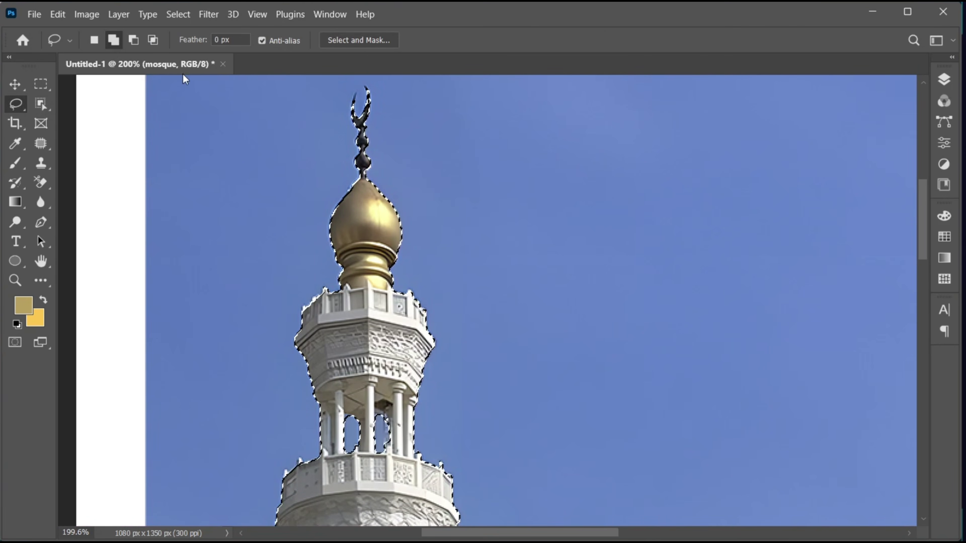
pyautogui.press('z')
pyautogui.moveTo(361, 118); pyautogui.dragTo(371, 118)
pyautogui.press('l')
pyautogui.scroll(2, 371, 159)
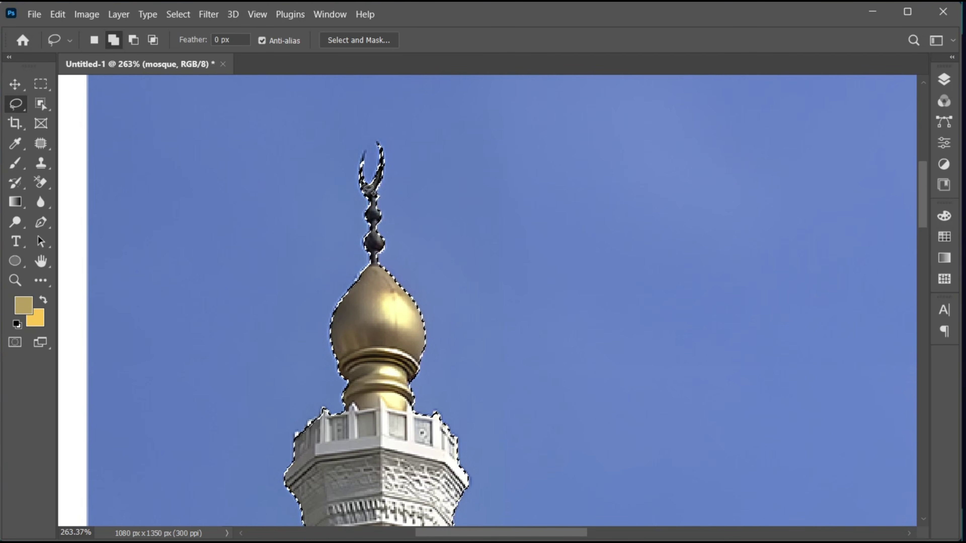
pyautogui.moveTo(360, 523); pyautogui.dragTo(386, 249)
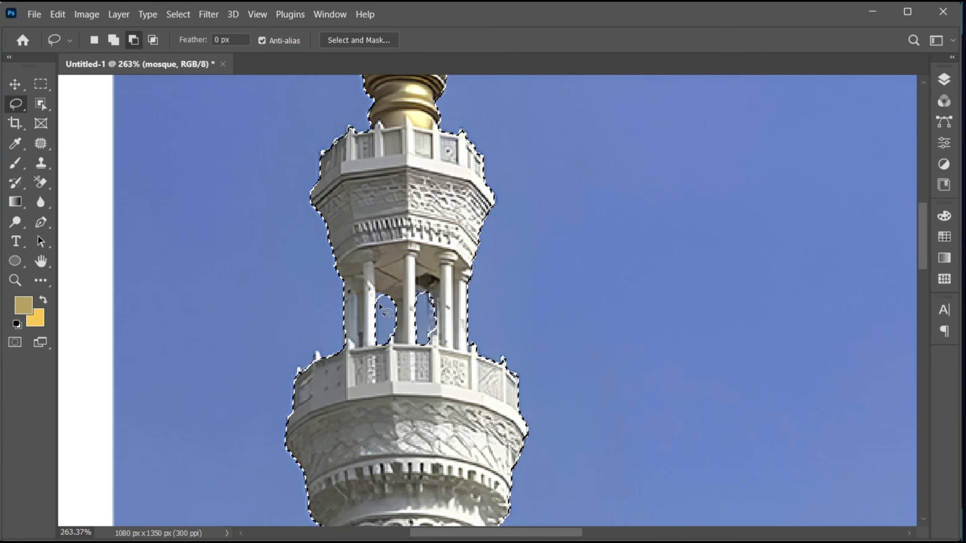
pyautogui.moveTo(316, 365); pyautogui.dragTo(326, 262)
pyautogui.scroll(-6, 326, 262)
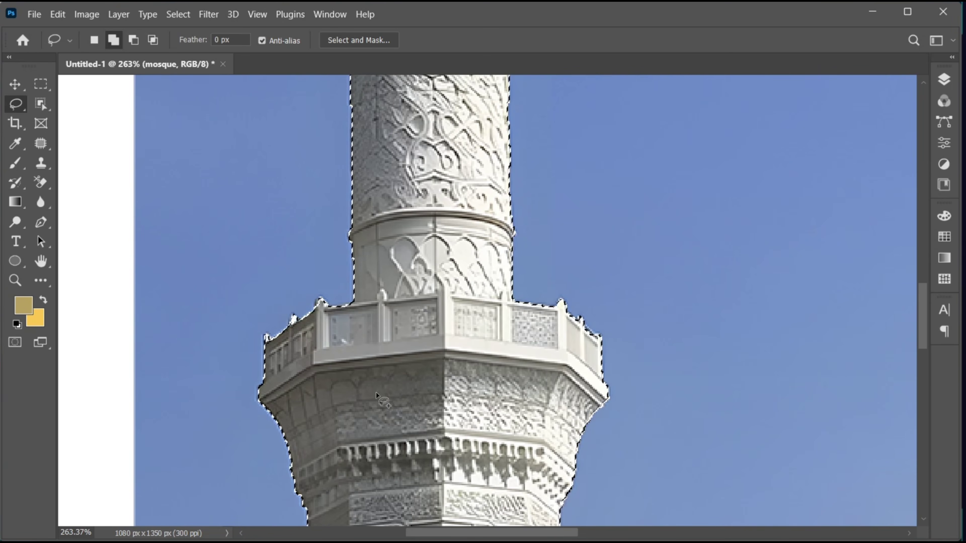
# - Subtract the leftover sky gap between the wall battlements beside the minaret from the selection with the Lasso
pyautogui.moveTo(571, 495); pyautogui.dragTo(522, 278)
pyautogui.moveTo(582, 400)
pyautogui.mouseDown()
pyautogui.moveTo(553, 217)
pyautogui.moveTo(494, 343)
pyautogui.moveTo(551, 343)
pyautogui.mouseUp()
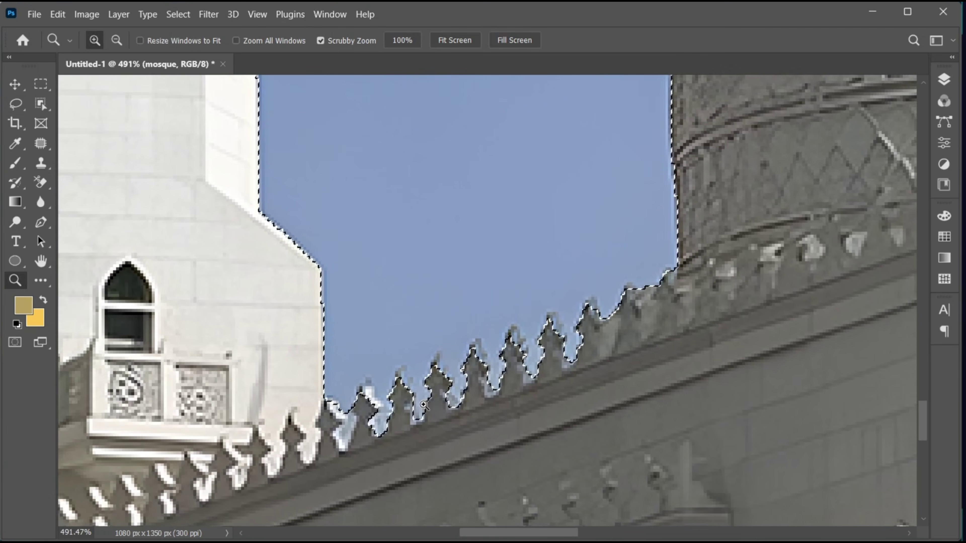
pyautogui.moveTo(344, 318); pyautogui.dragTo(356, 369)
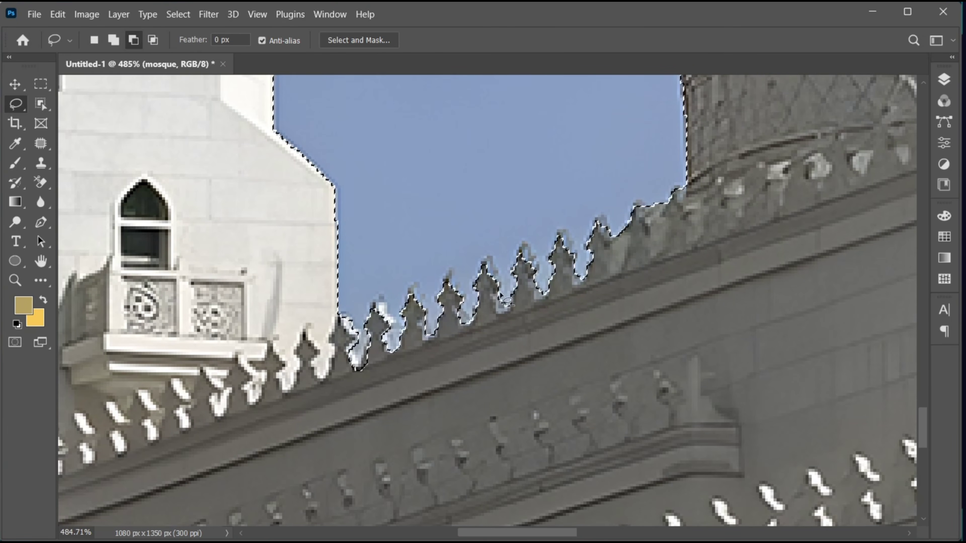
pyautogui.moveTo(502, 291)
pyautogui.mouseDown()
pyautogui.moveTo(499, 310)
pyautogui.moveTo(565, 275)
pyautogui.mouseUp()
pyautogui.scroll(-5, 509, 304)
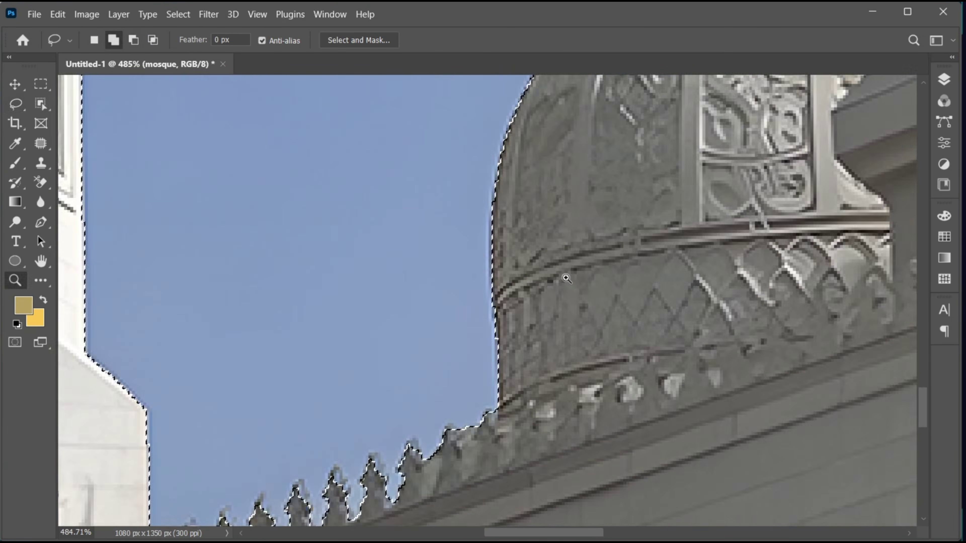
# - Add a layer mask to the mosque layer from the selection to hide the sky, and make the layer's image active
pyautogui.scroll(3, 586, 272)
pyautogui.moveTo(404, 304)
pyautogui.mouseDown()
pyautogui.moveTo(550, 291)
pyautogui.moveTo(506, 247)
pyautogui.mouseUp()
pyautogui.press('v')
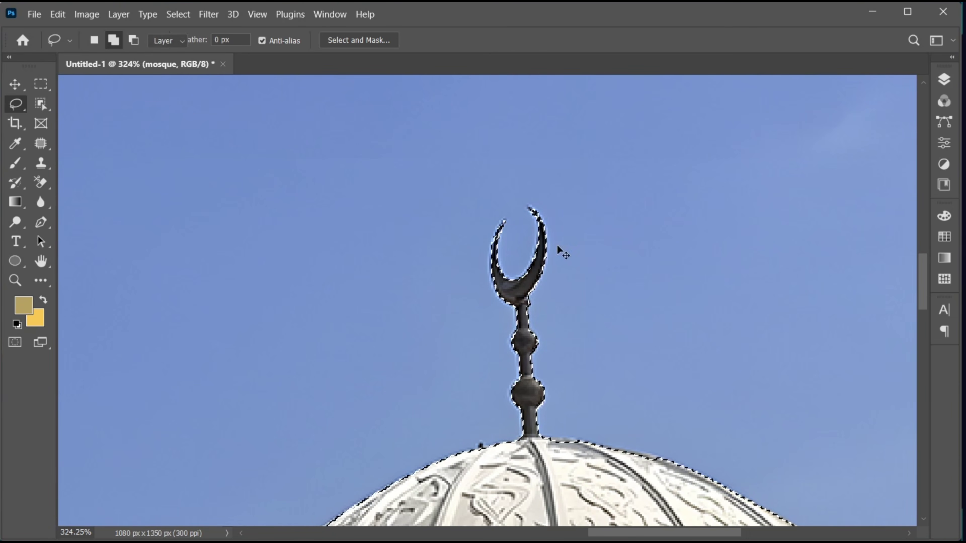
pyautogui.hotkey('ctrl', '0')
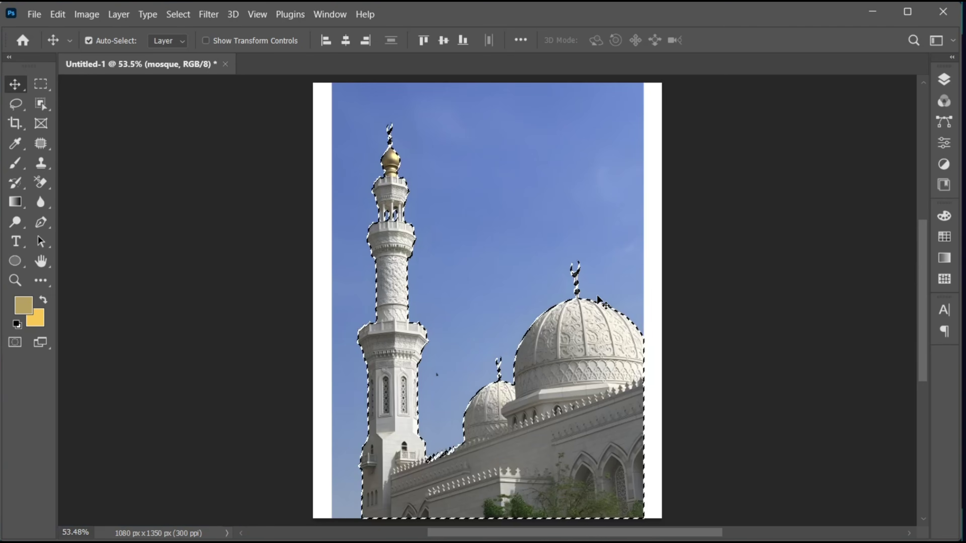
pyautogui.click(946, 82)
pyautogui.click(820, 516)
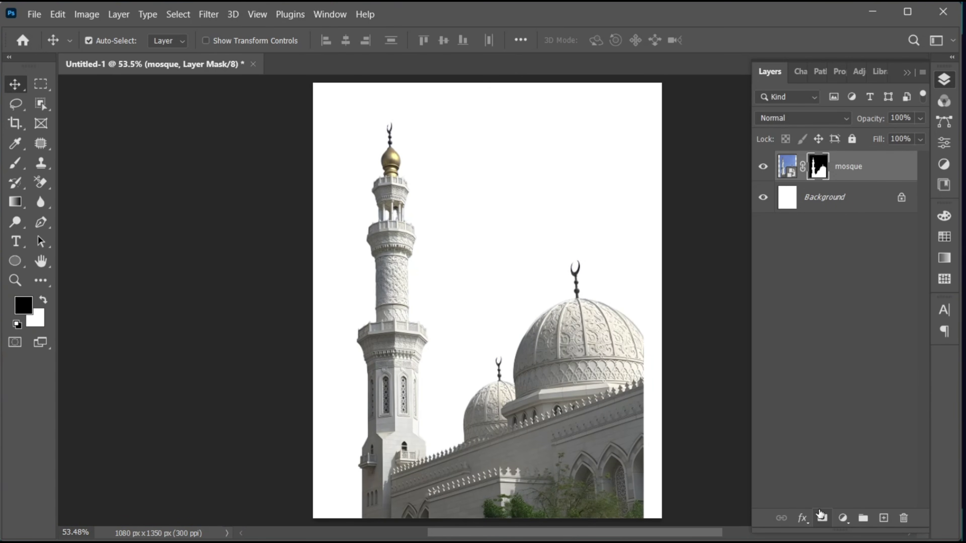
pyautogui.hotkey('ctrl', '2')
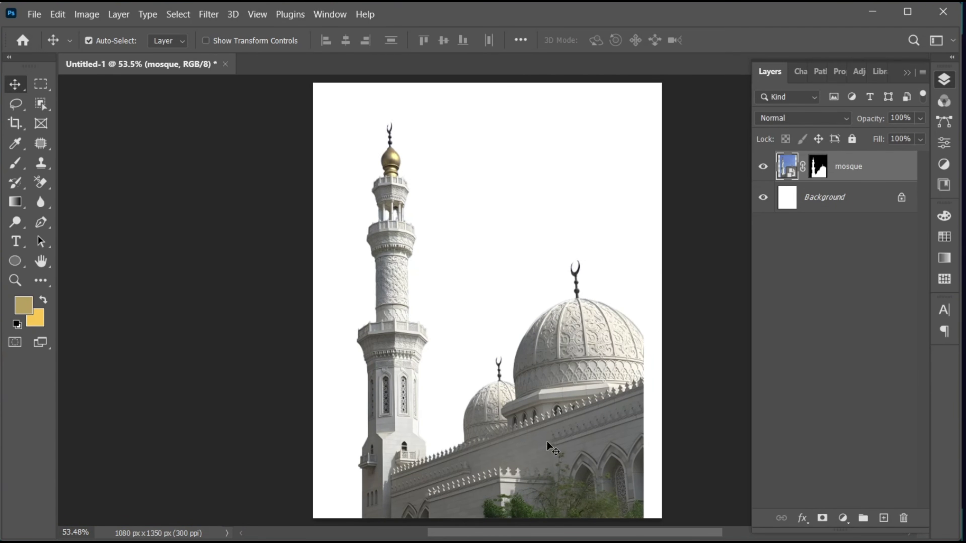
# - Scale the mosque to about 115.5% with Free Transform and shift it down so it spans the canvas width
pyautogui.moveTo(547, 441); pyautogui.dragTo(565, 462)
pyautogui.hotkey('ctrl', 't')
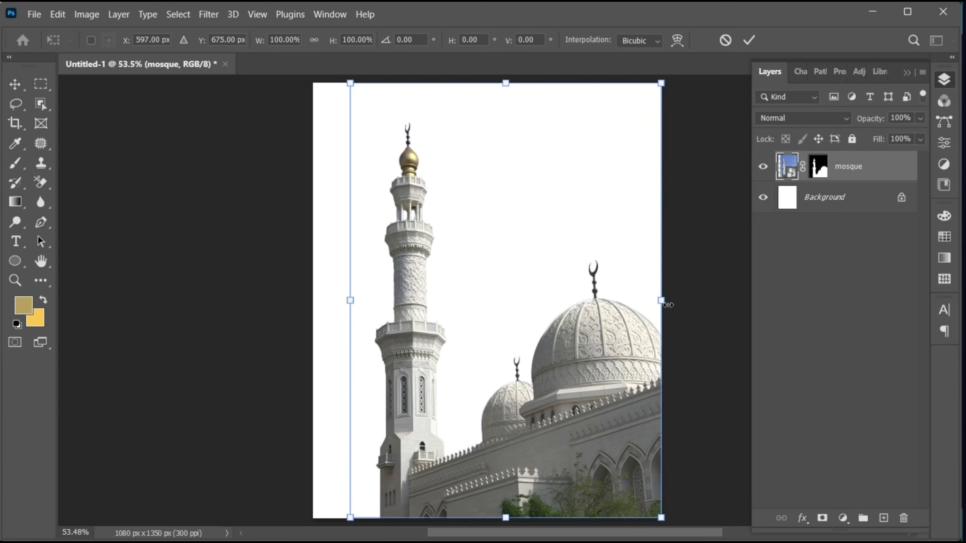
pyautogui.moveTo(668, 305); pyautogui.dragTo(672, 302)
pyautogui.moveTo(551, 412); pyautogui.dragTo(538, 413)
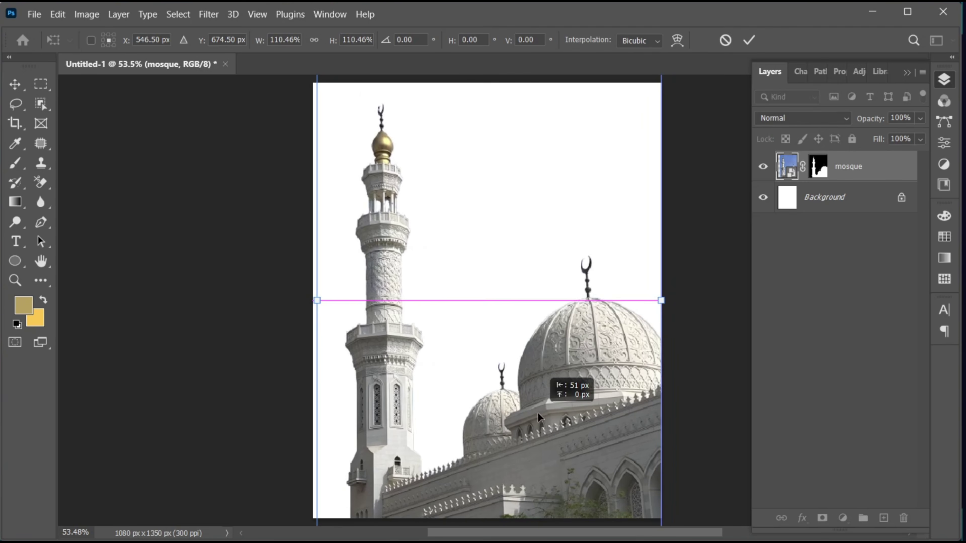
pyautogui.moveTo(661, 300); pyautogui.dragTo(669, 300)
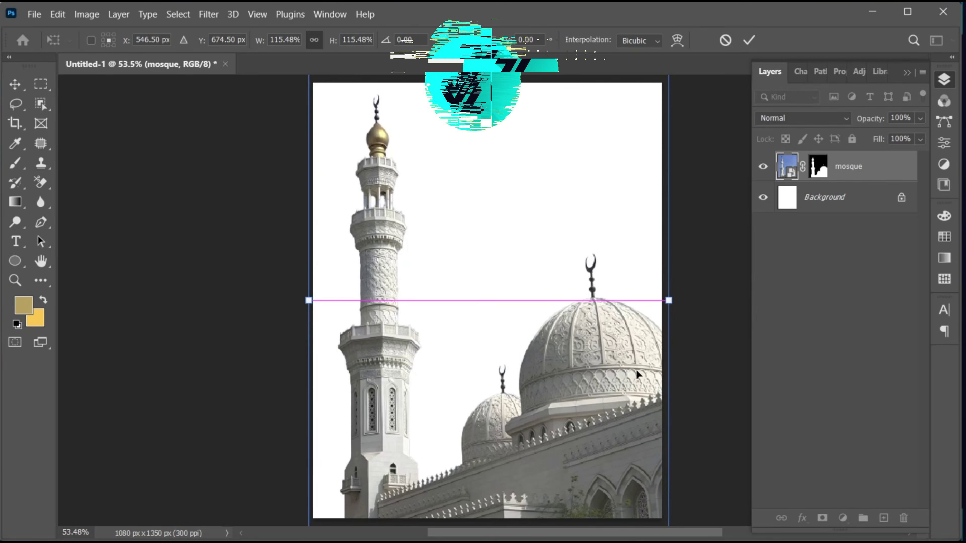
pyautogui.moveTo(572, 411); pyautogui.dragTo(570, 426)
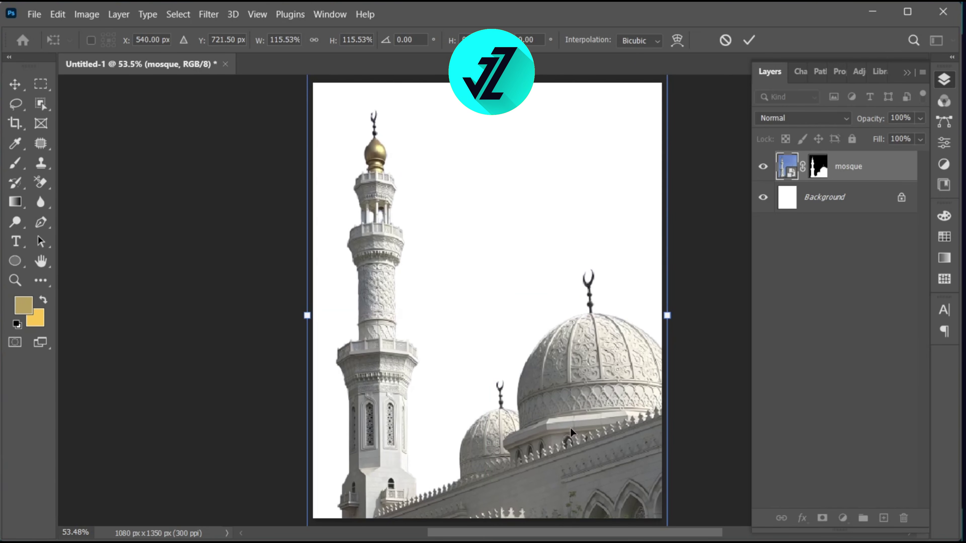
pyautogui.click(749, 40)
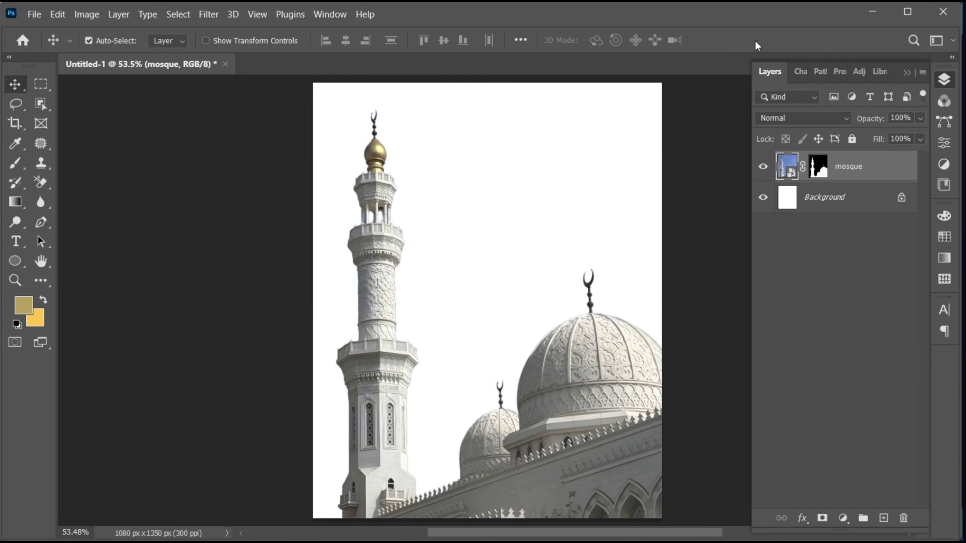
# - Draw a gold circle about 740 px wide between the Background and mosque layers, with no stroke
pyautogui.click(846, 202)
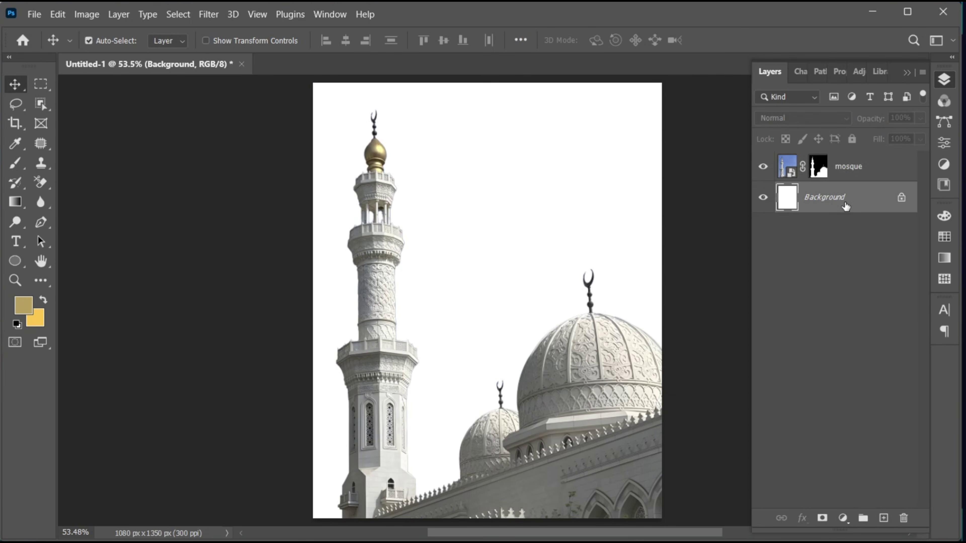
pyautogui.click(15, 261)
pyautogui.click(88, 278)
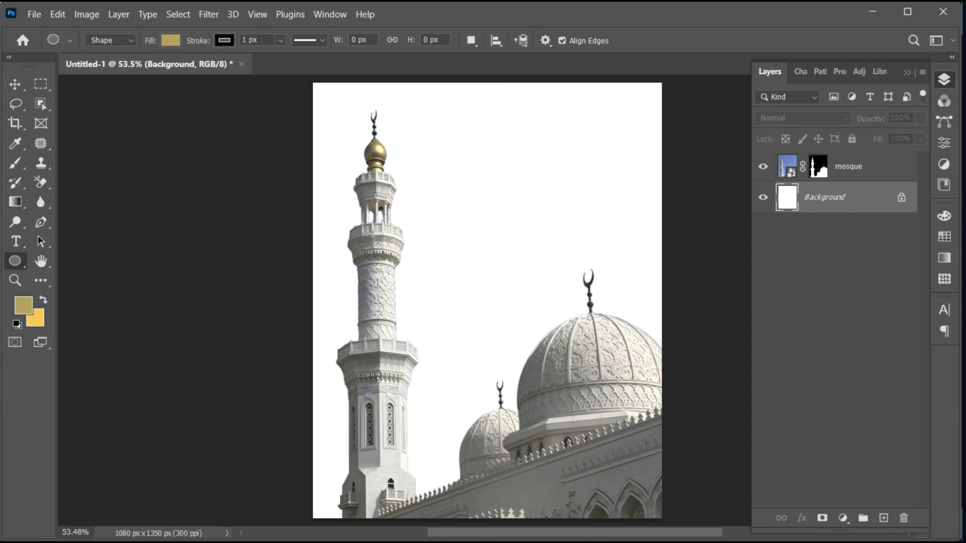
pyautogui.moveTo(373, 236); pyautogui.dragTo(594, 456)
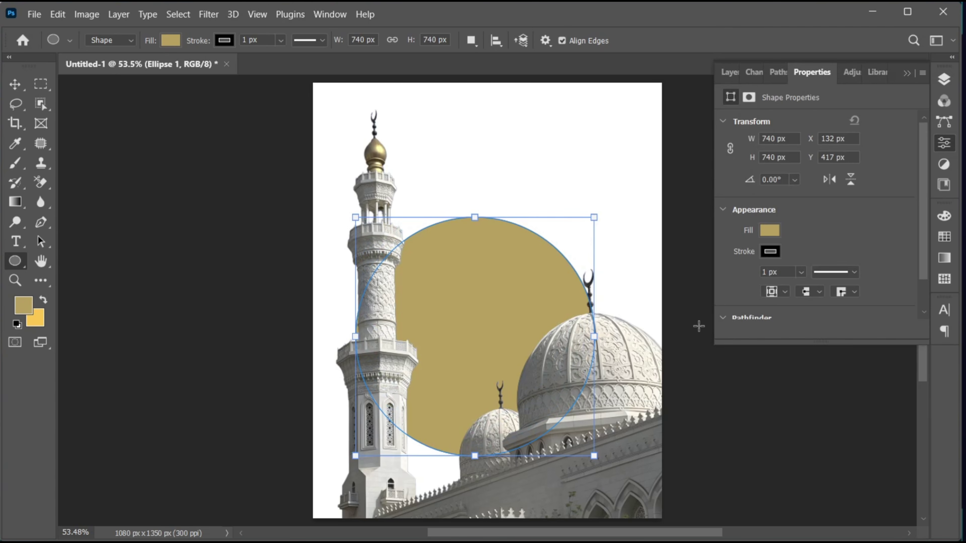
pyautogui.click(770, 252)
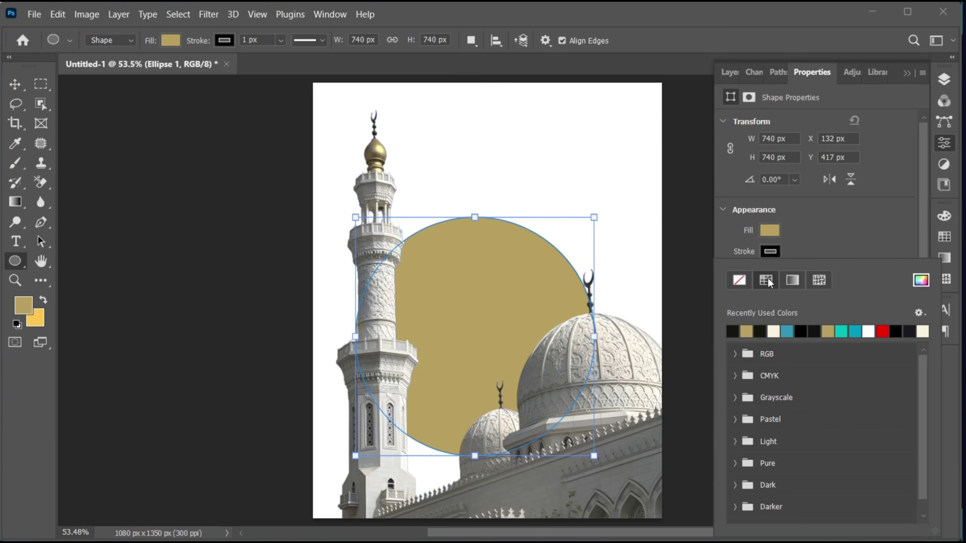
pyautogui.click(739, 280)
pyautogui.click(884, 90)
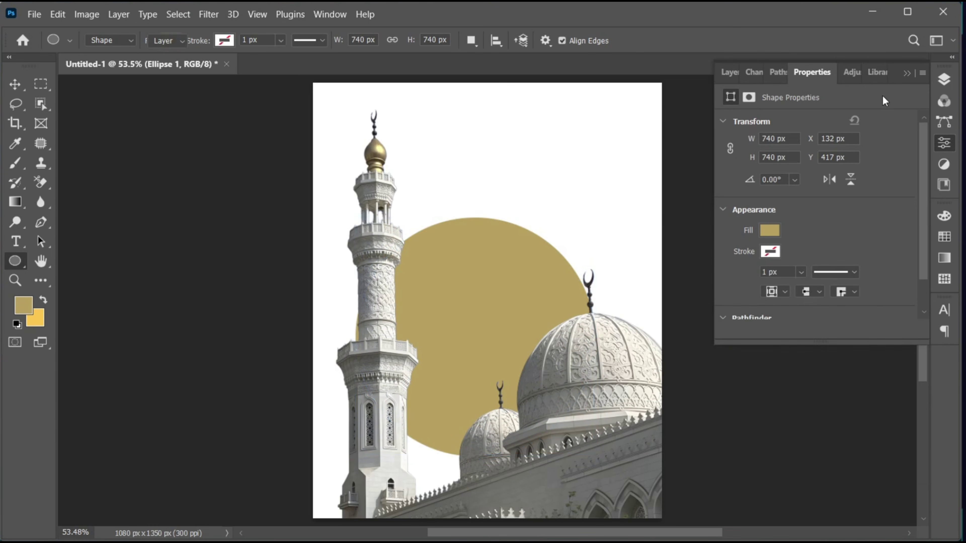
# - Enlarge the gold circle to about 968 px and place it behind the minaret at about X -188 px, Y 533 px
pyautogui.press('v')
pyautogui.moveTo(476, 344); pyautogui.dragTo(427, 405)
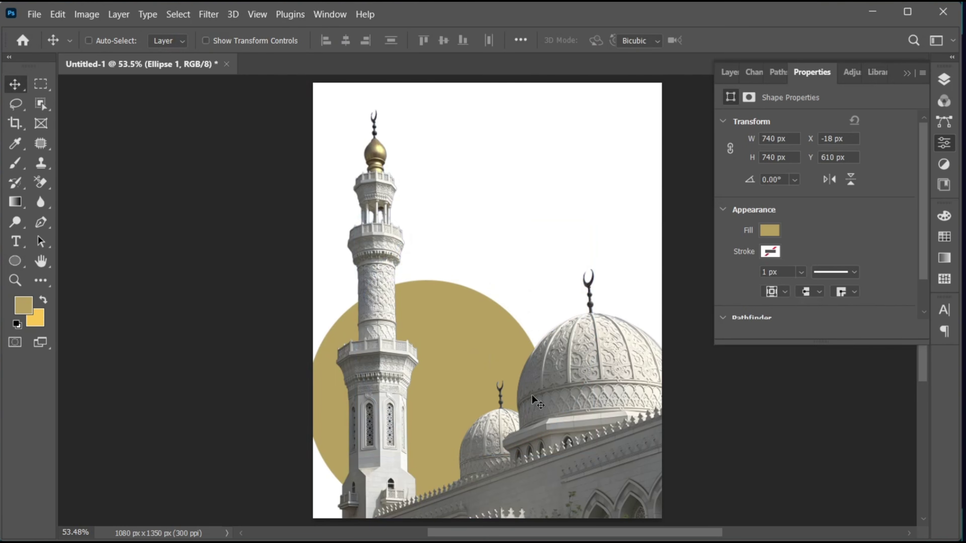
pyautogui.hotkey('ctrl', 't')
pyautogui.moveTo(547, 397); pyautogui.dragTo(572, 398)
pyautogui.moveTo(460, 350); pyautogui.dragTo(440, 371)
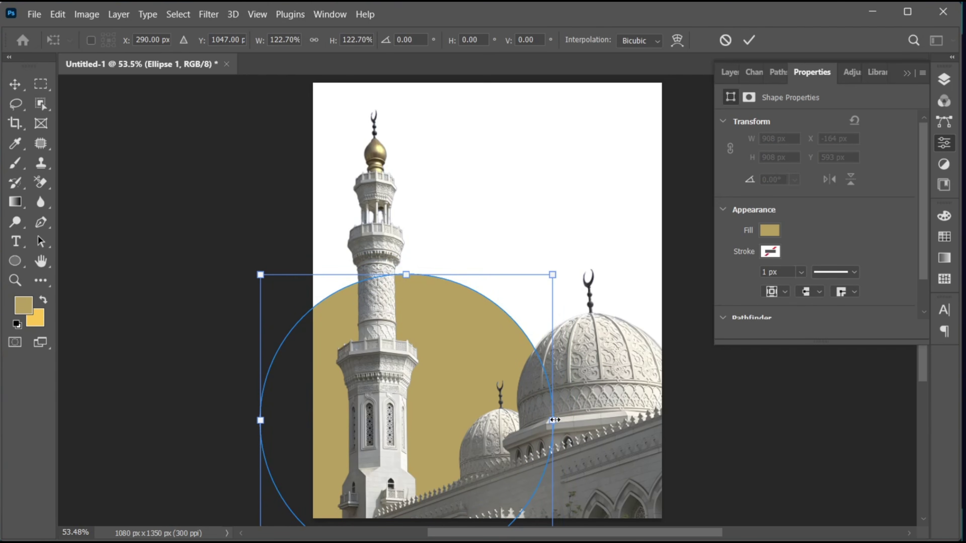
pyautogui.moveTo(554, 420); pyautogui.dragTo(564, 417)
pyautogui.moveTo(423, 395); pyautogui.dragTo(425, 386)
pyautogui.click(749, 40)
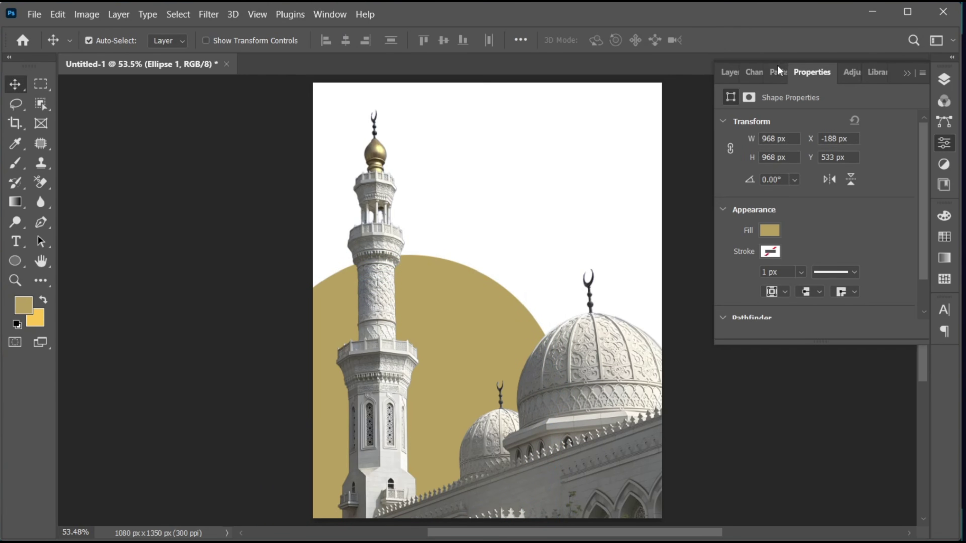
# - Add a linear Gradient Fill layer above the circle, with b8a060 as the gradient's starting colour
pyautogui.click(944, 81)
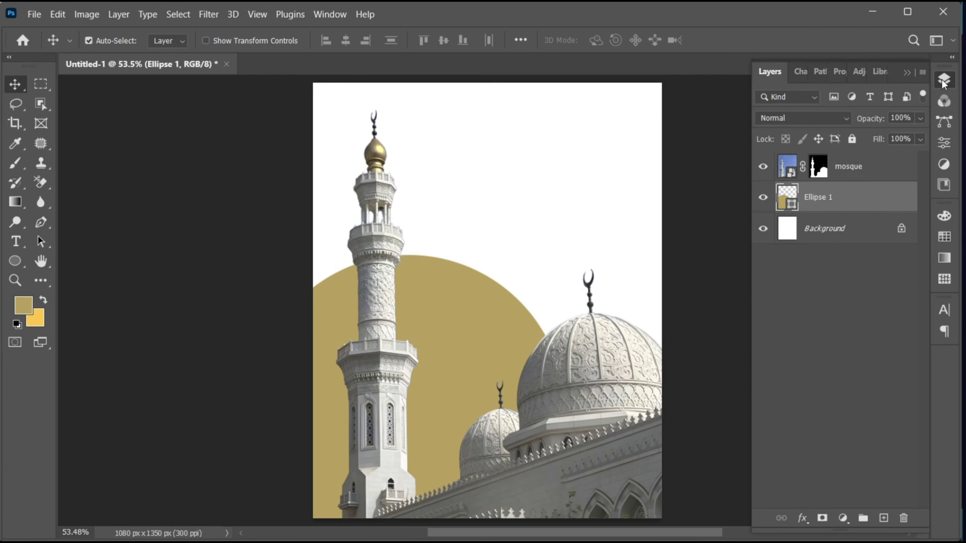
pyautogui.click(843, 519)
pyautogui.click(891, 264)
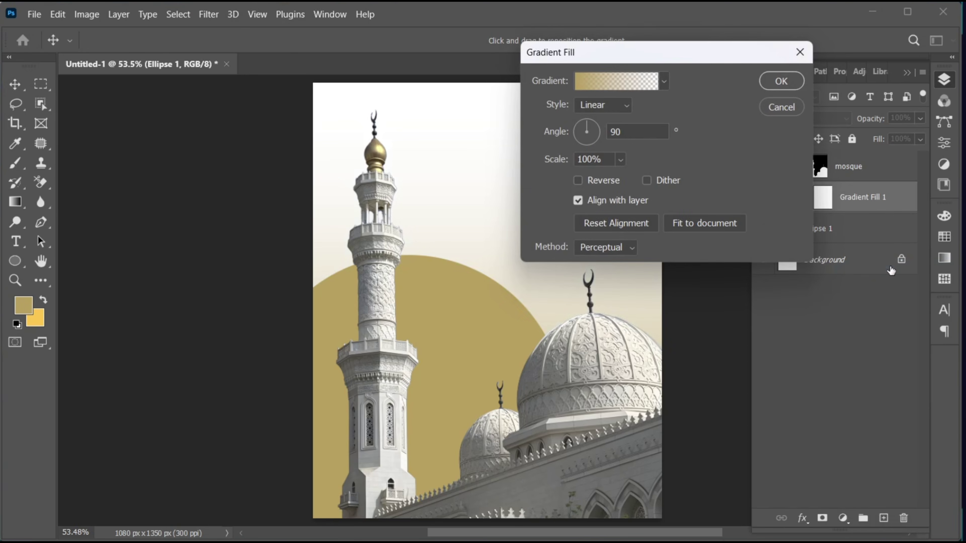
pyautogui.click(590, 85)
pyautogui.doubleClick(446, 292)
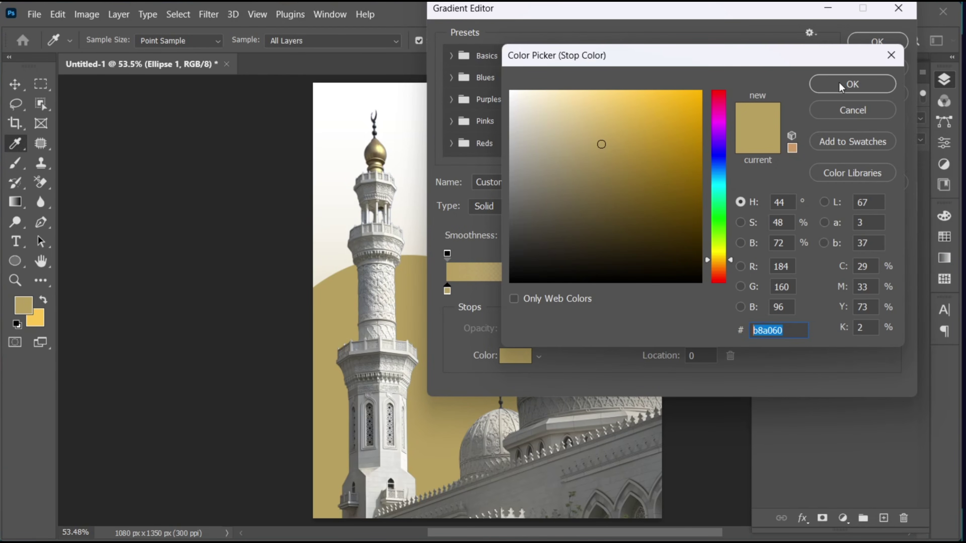
pyautogui.click(842, 85)
# - Set the gradient's end stop to 100% opacity and colour f9f2de, and apply the gradient fill
pyautogui.click(894, 253)
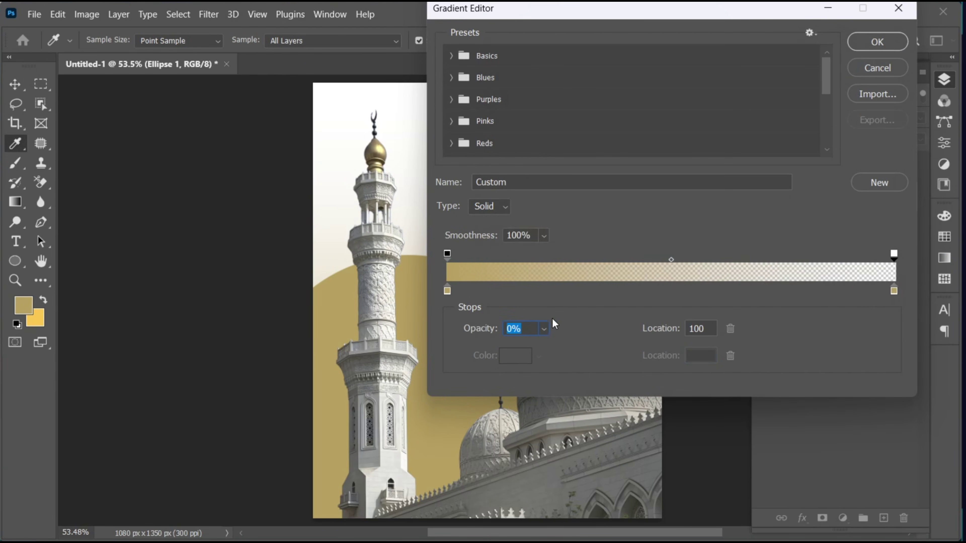
pyautogui.moveTo(546, 347); pyautogui.dragTo(638, 353)
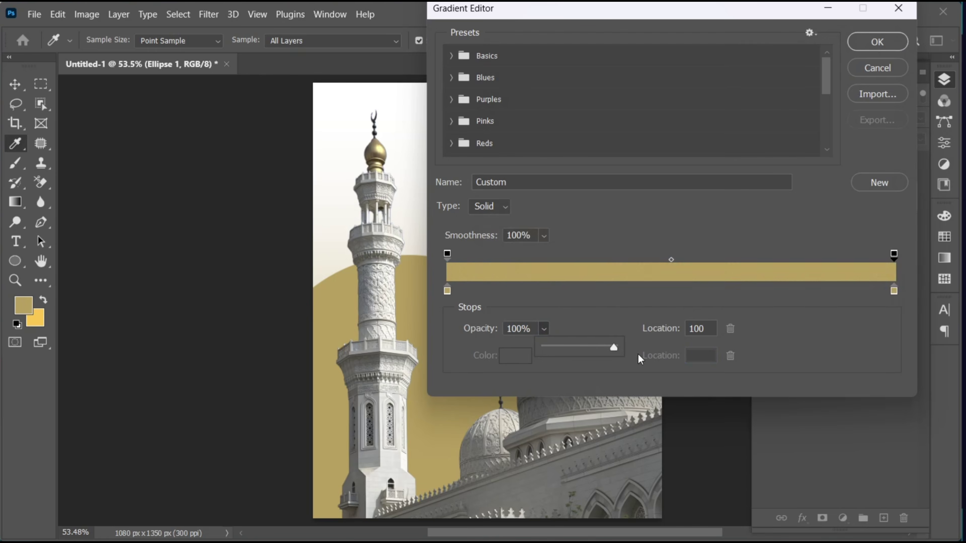
pyautogui.doubleClick(894, 292)
pyautogui.write('f9f2de')
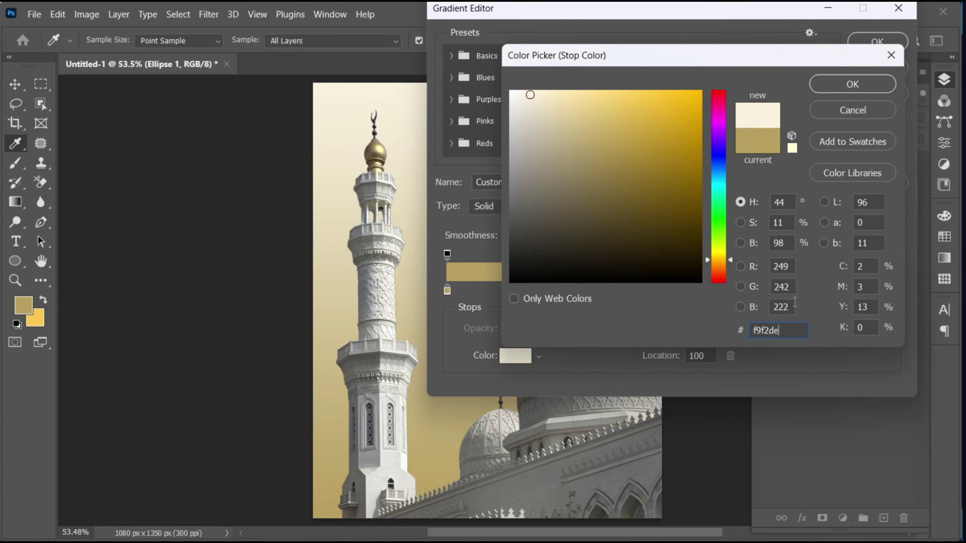
pyautogui.click(853, 85)
pyautogui.click(876, 43)
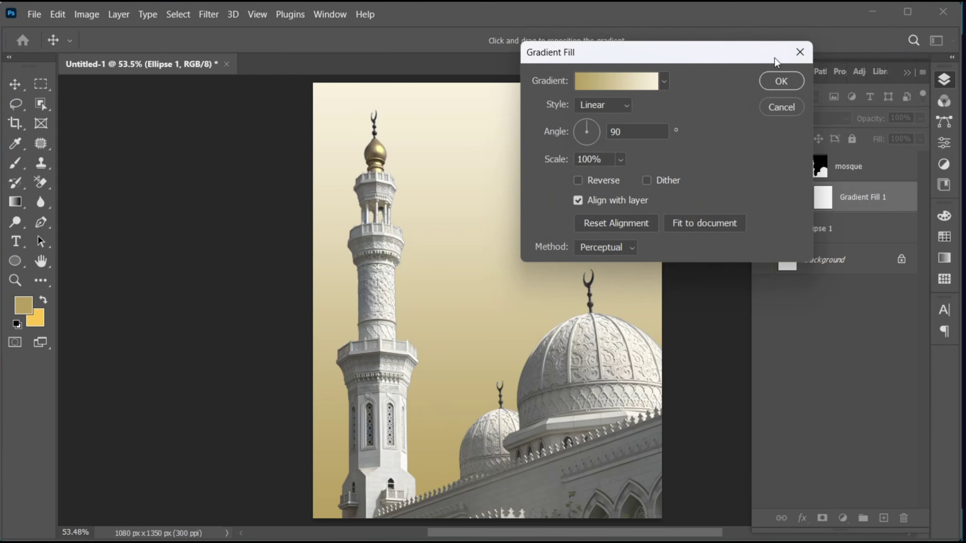
pyautogui.click(782, 81)
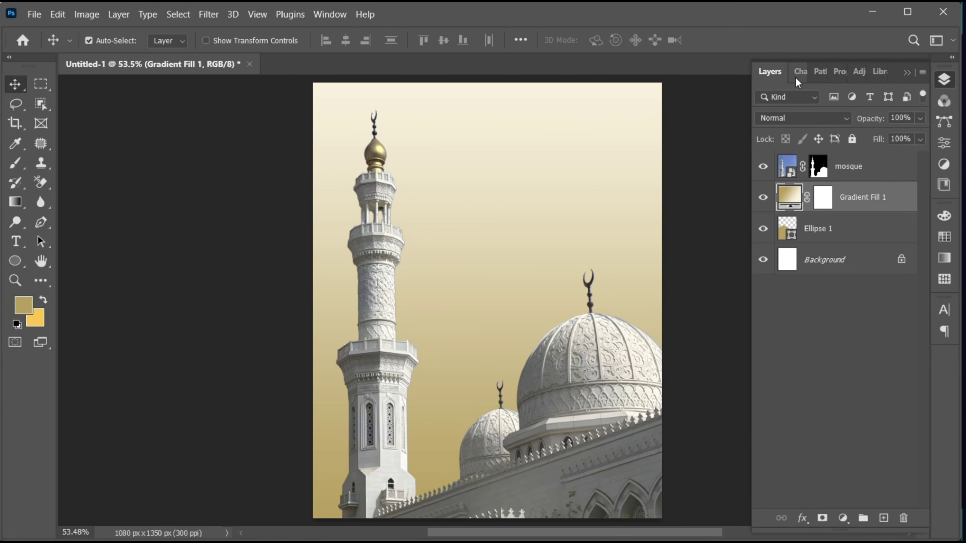
# - Clip the gradient fill to the circle and redraw it diagonally from beside the minaret to the poster's lower-right corner
pyautogui.rightClick(850, 198)
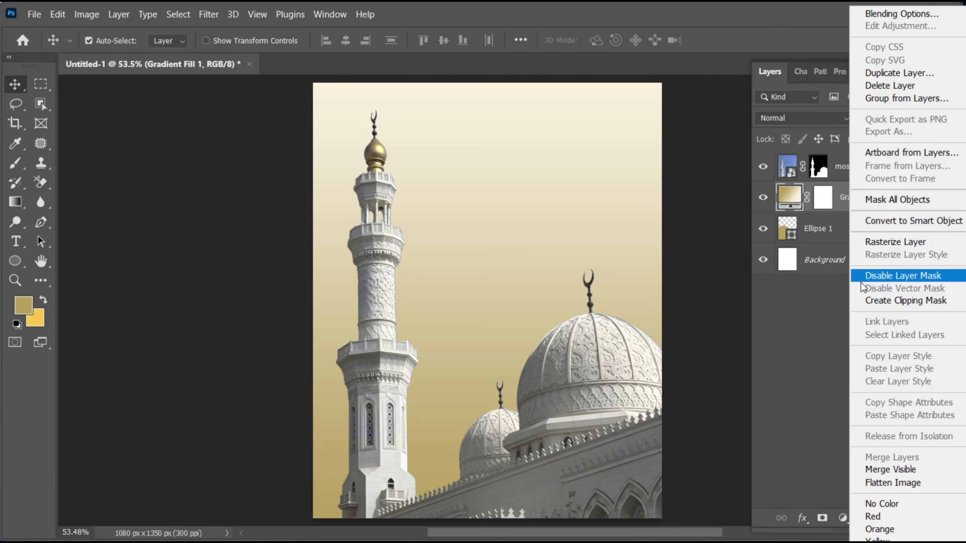
pyautogui.click(907, 301)
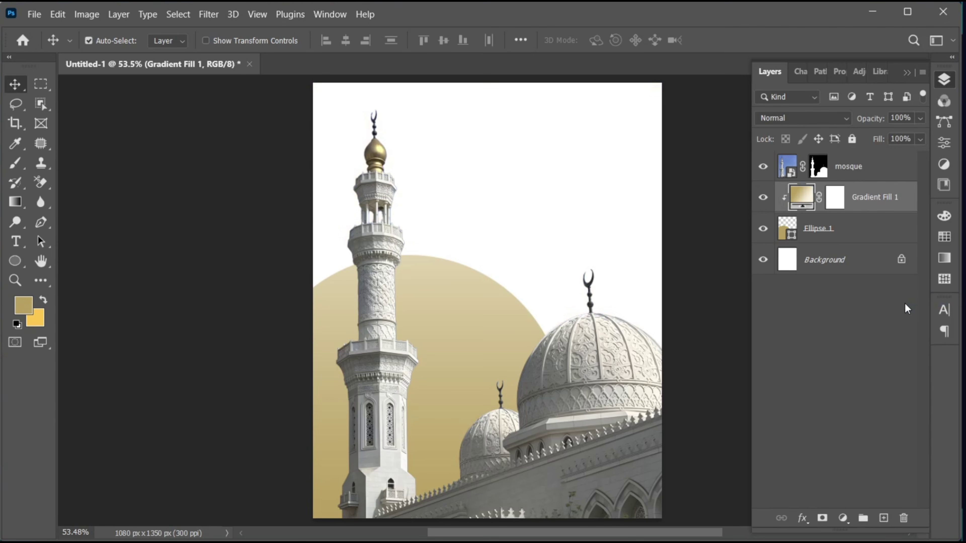
pyautogui.click(23, 202)
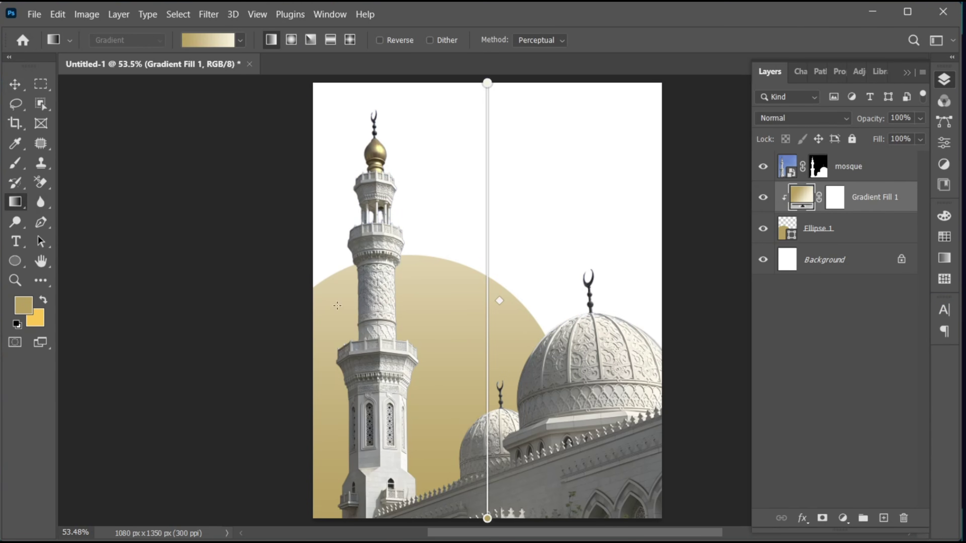
pyautogui.moveTo(327, 324); pyautogui.dragTo(616, 506)
pyautogui.press('v')
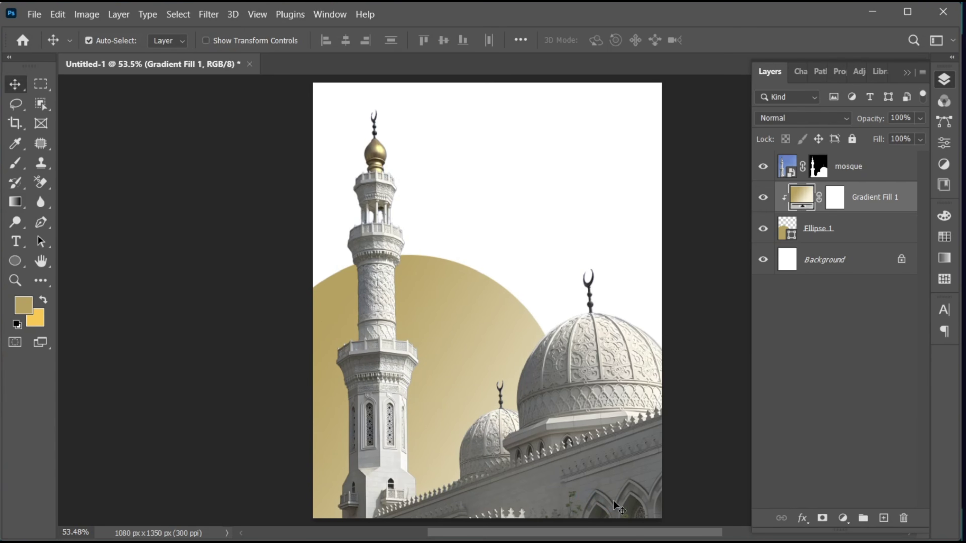
# - Add a centred two-line title reading EID UL / FITR in the white area above the mosque layer
pyautogui.click(867, 175)
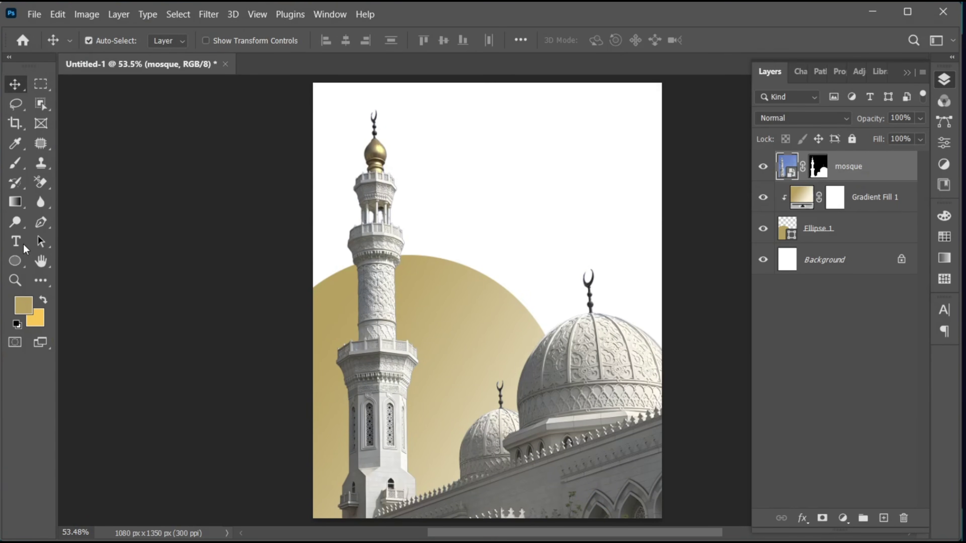
pyautogui.moveTo(24, 245); pyautogui.dragTo(87, 243)
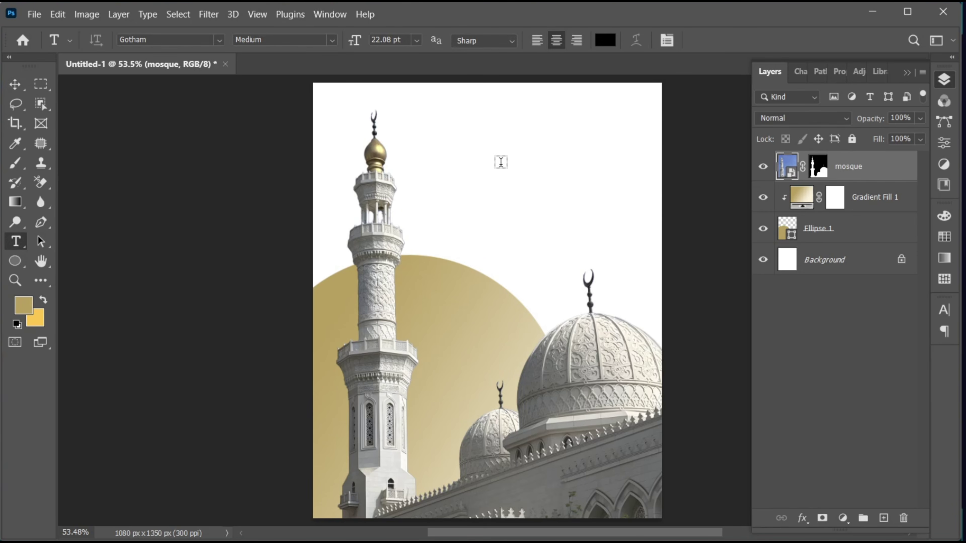
pyautogui.click(475, 162)
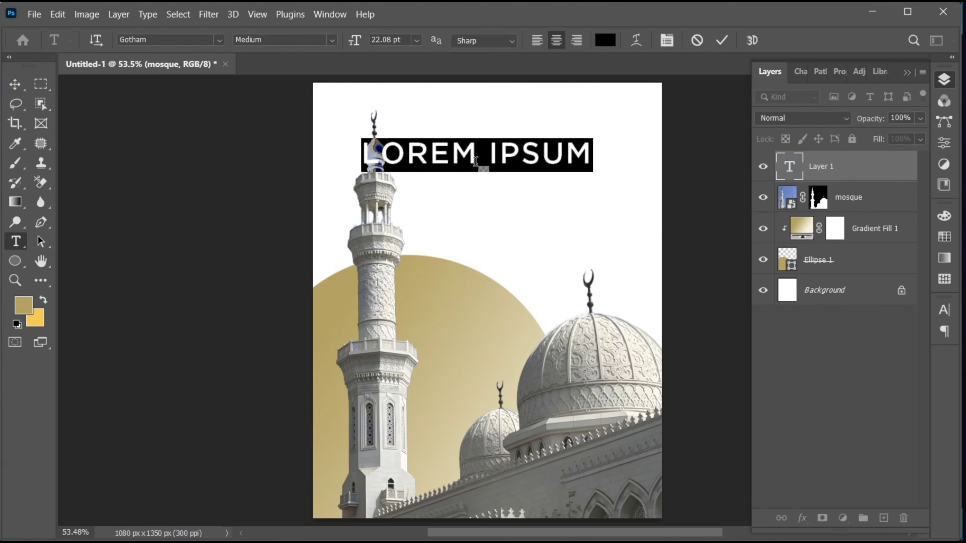
pyautogui.write('EID UL')
pyautogui.press('Return')
pyautogui.write('F')
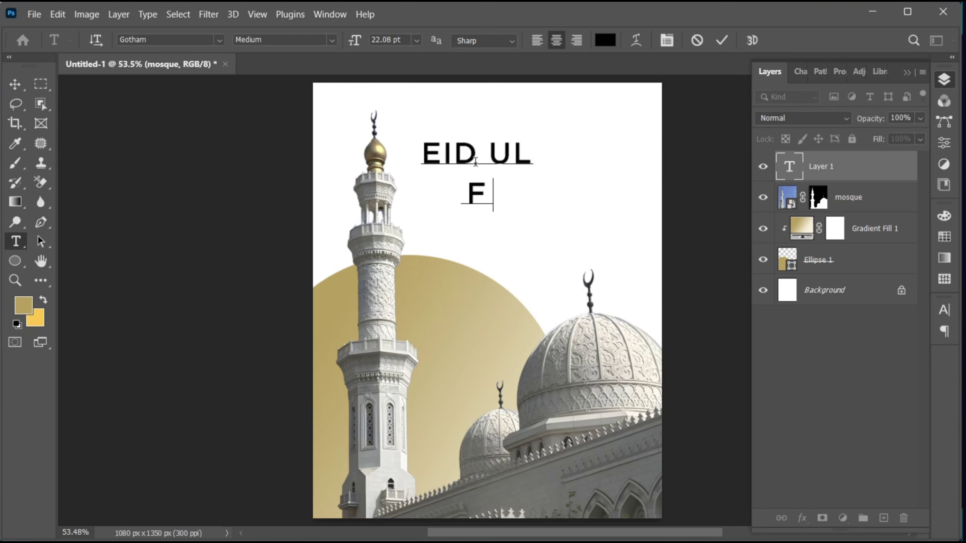
pyautogui.write('ITR')
# - Change the font of the whole title to Steelfish Bold
pyautogui.hotkey('ctrl', 'a')
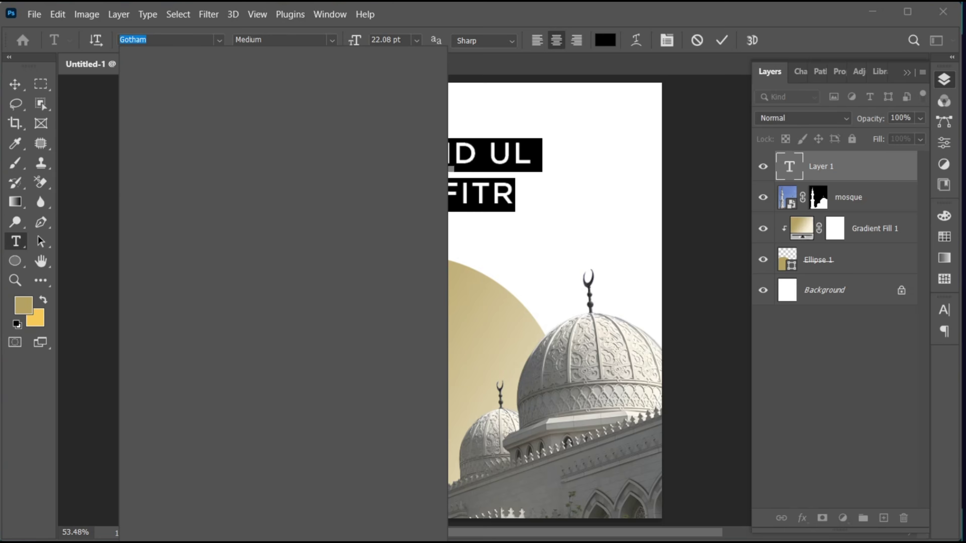
pyautogui.write('steelfis')
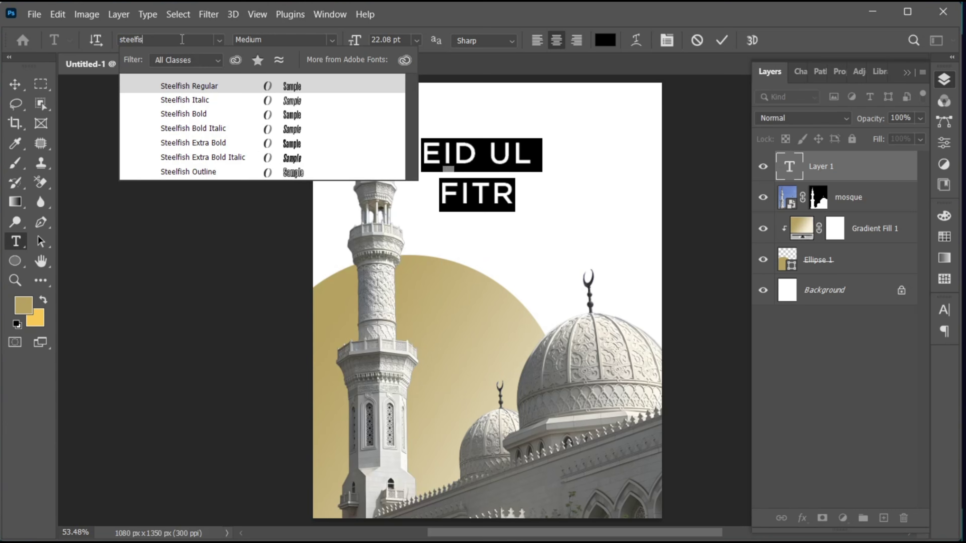
pyautogui.click(206, 114)
pyautogui.hotkey('ctrl', 'h')
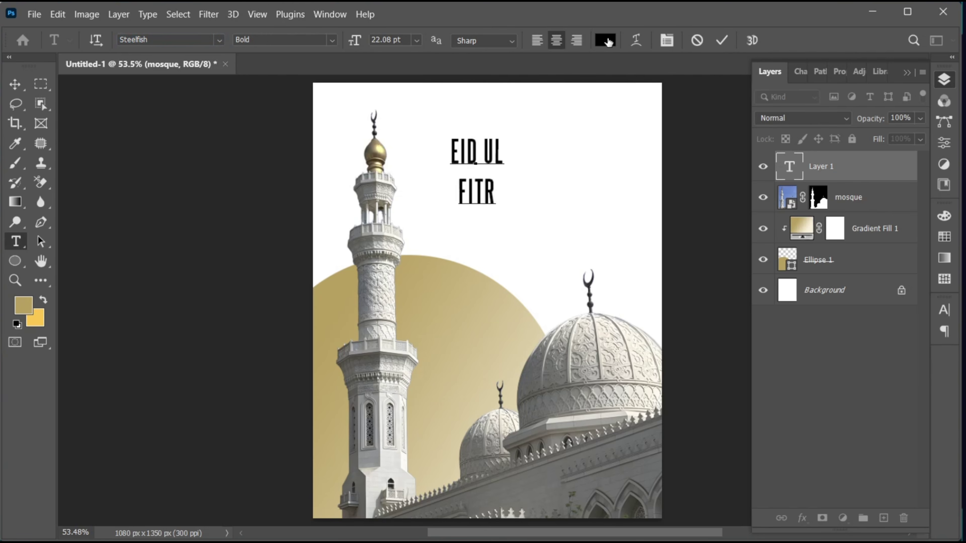
# - Colour the title with the foreground gold b8a060 and commit the text
pyautogui.click(605, 40)
pyautogui.click(28, 301)
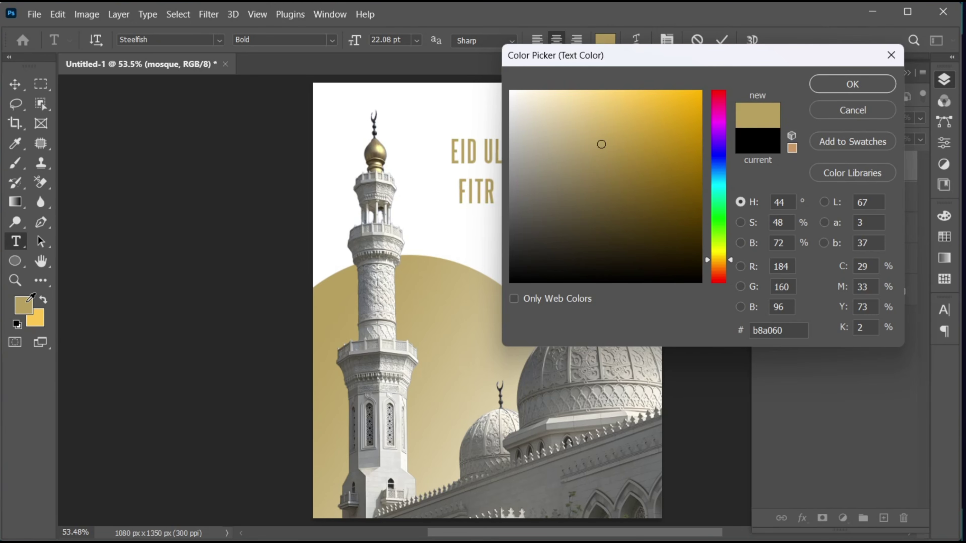
pyautogui.moveTo(784, 332); pyautogui.dragTo(741, 330)
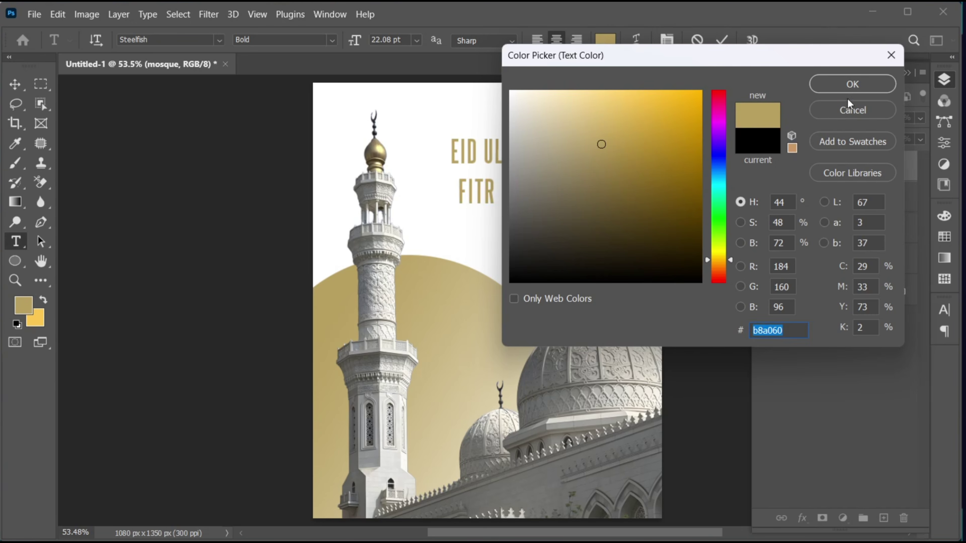
pyautogui.click(854, 82)
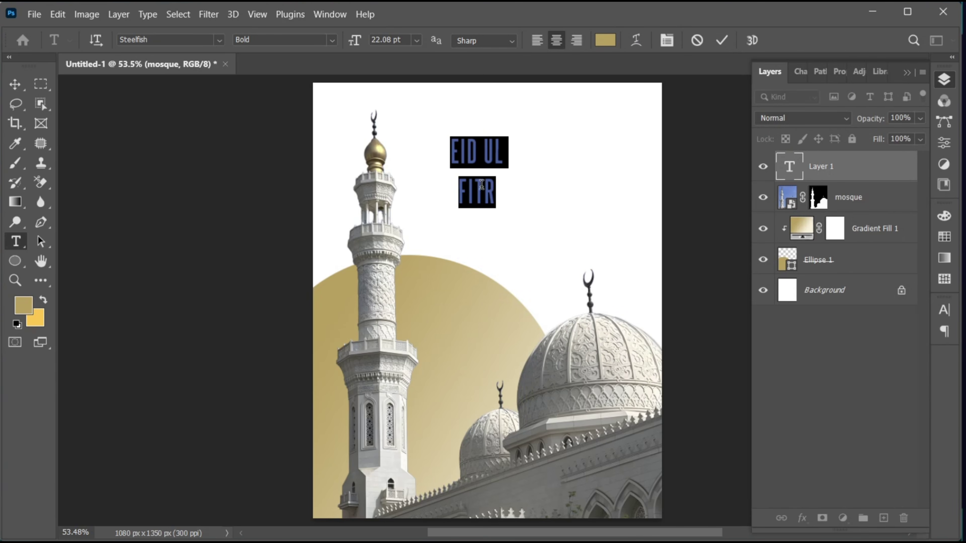
pyautogui.hotkey('ctrl', 'Return')
pyautogui.press('v')
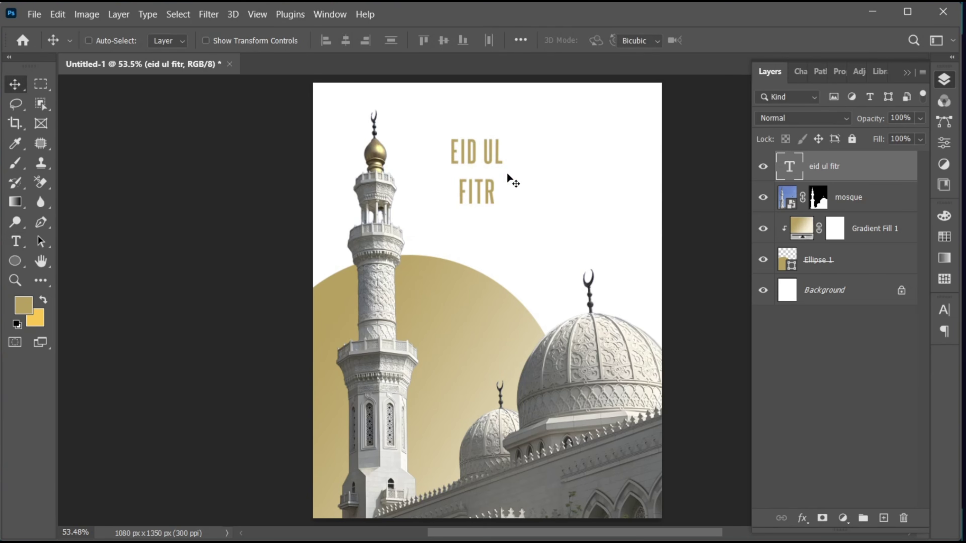
# - Scale the title up to about 49.81 pt and place it between the minaret and the large dome
pyautogui.hotkey('ctrl', 't')
pyautogui.moveTo(508, 170); pyautogui.dragTo(550, 159)
pyautogui.press('Return')
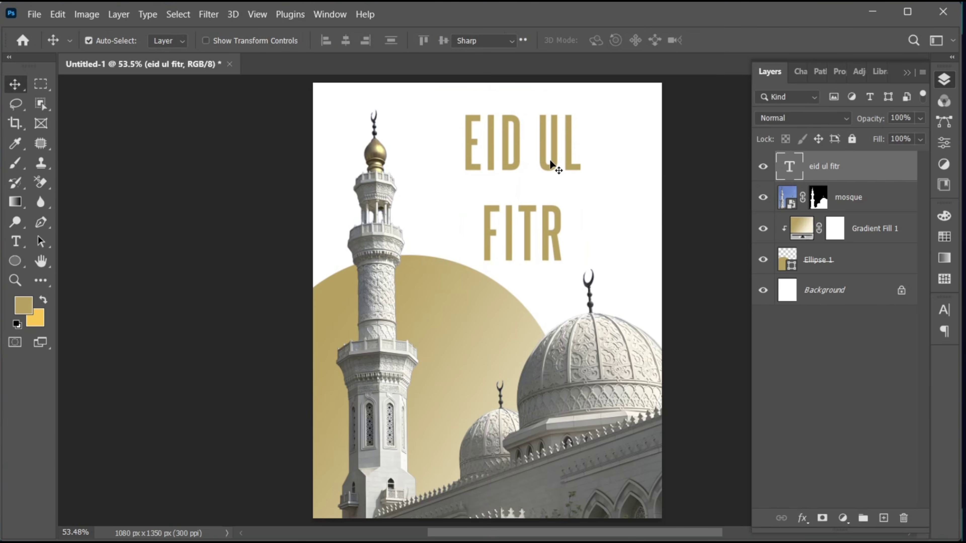
# - Set the tracking of both title lines to 0
pyautogui.doubleClick(549, 158)
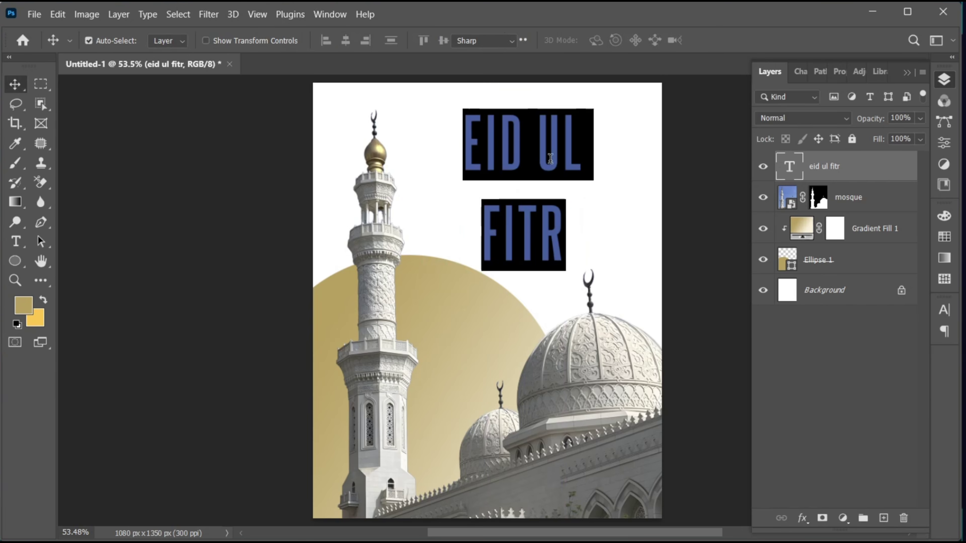
pyautogui.click(953, 309)
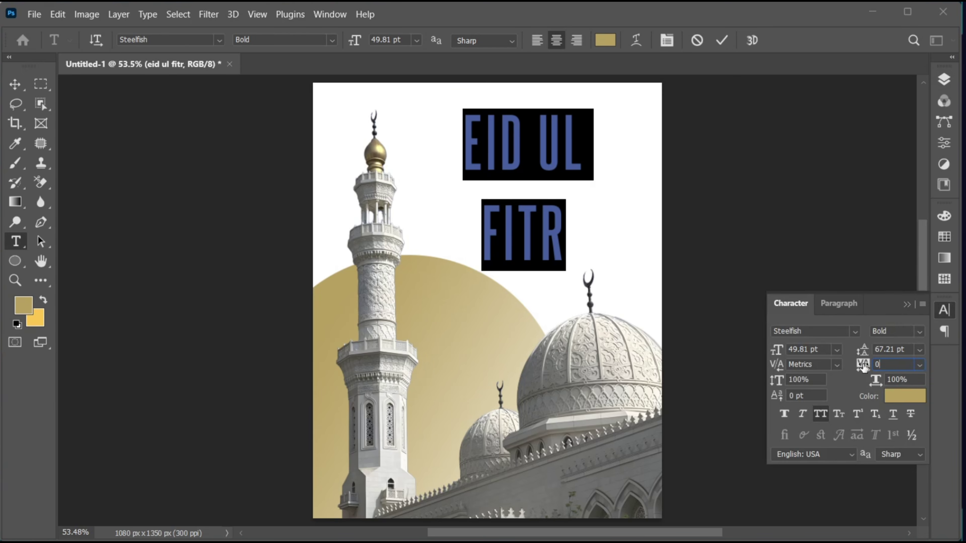
pyautogui.moveTo(863, 366); pyautogui.dragTo(619, 266)
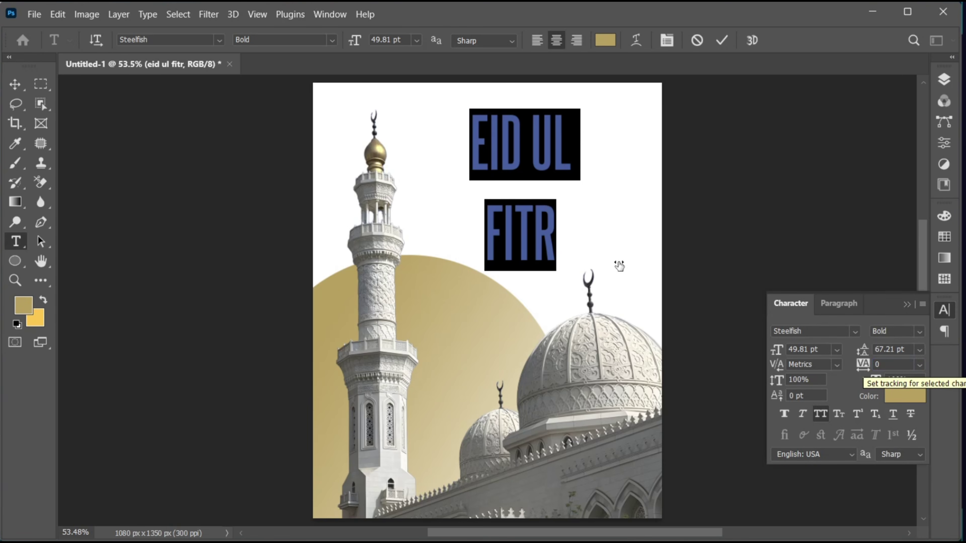
# - Enlarge only the word FITR to 69 pt so it matches the width of the line above
pyautogui.click(546, 221)
pyautogui.moveTo(547, 221); pyautogui.dragTo(489, 214)
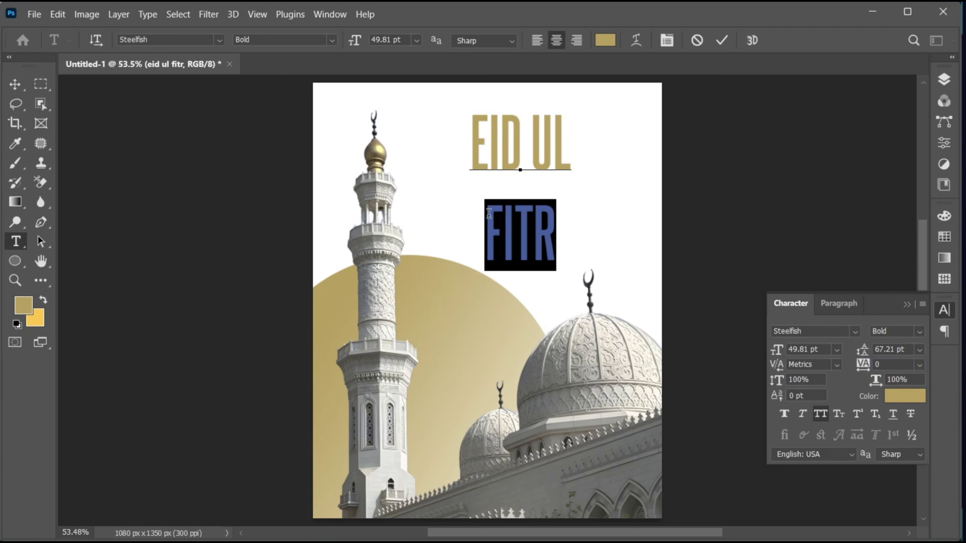
pyautogui.click(824, 350)
pyautogui.scroll(18, 823, 350)
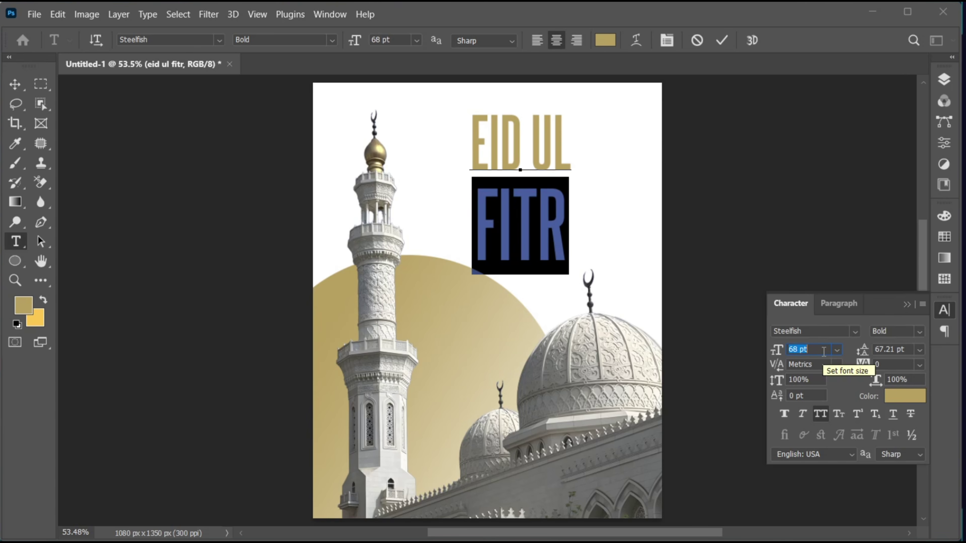
pyautogui.scroll(1, 823, 351)
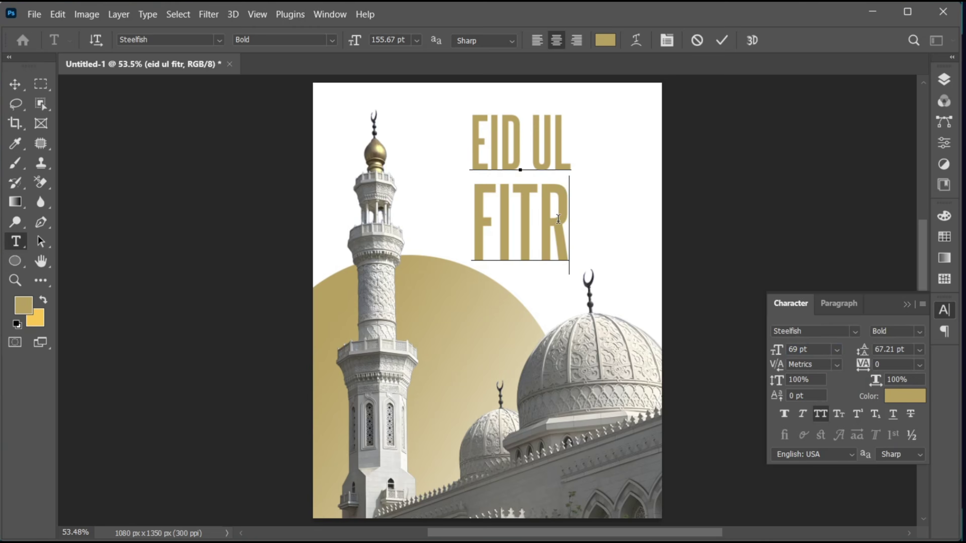
# - Set the title's leading to 61 pt, commit the text and move it slightly up and to the right
pyautogui.hotkey('ctrl', 'a')
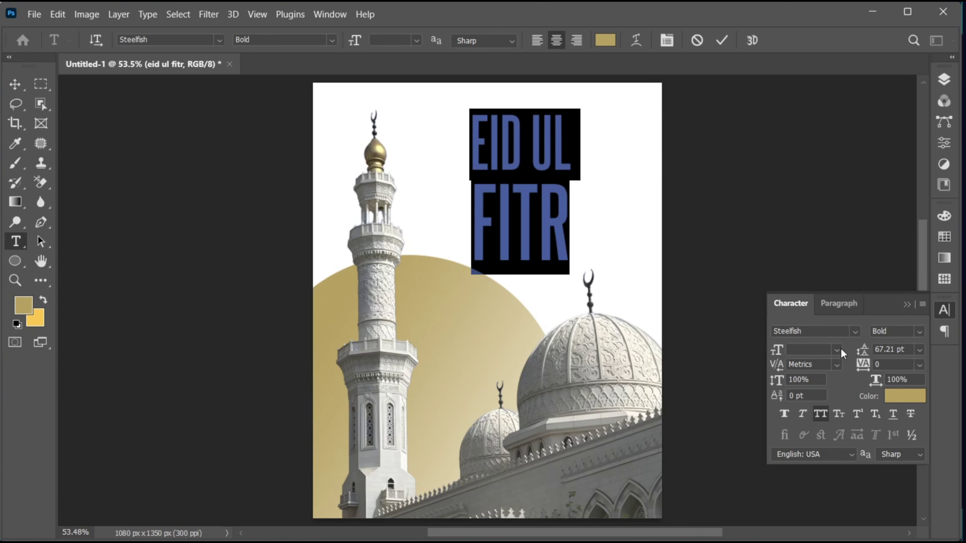
pyautogui.scroll(-5, 909, 351)
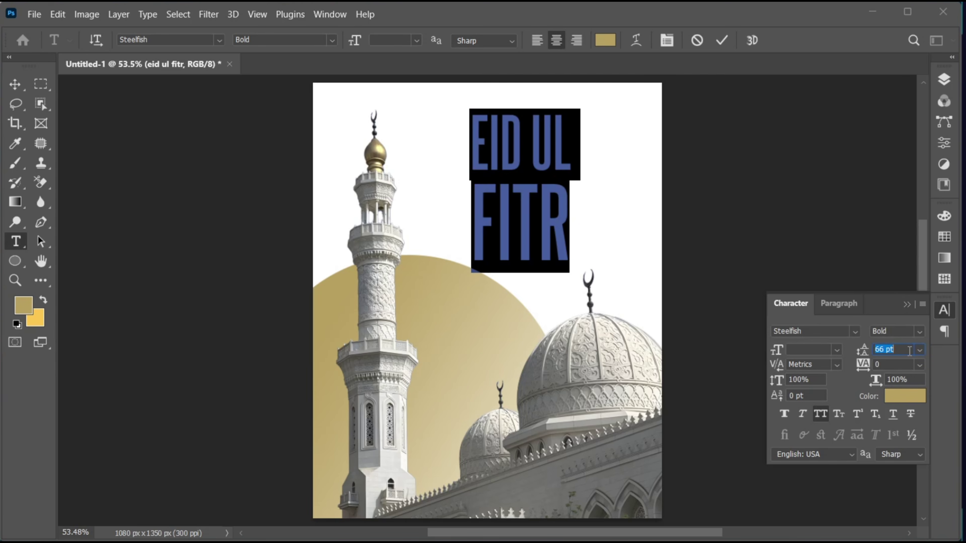
pyautogui.scroll(-1, 909, 350)
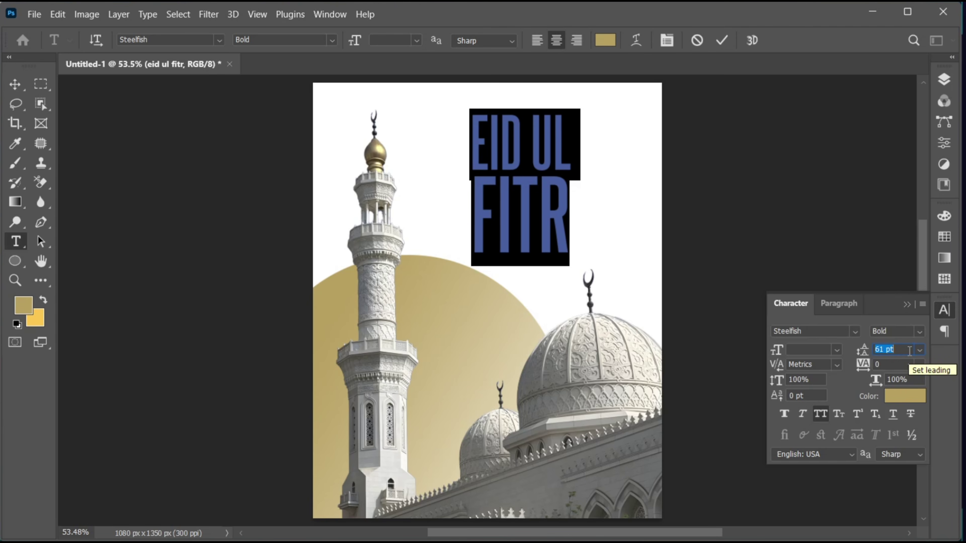
pyautogui.click(907, 306)
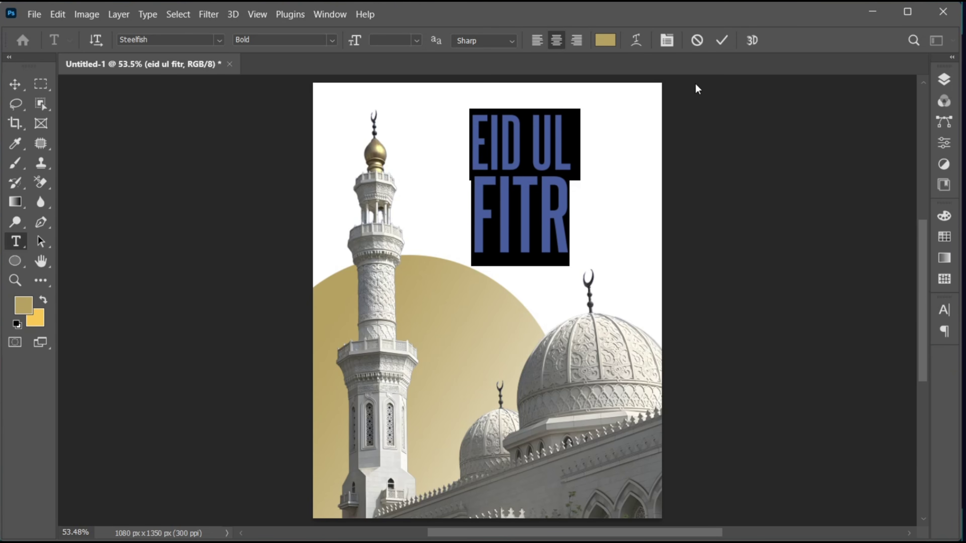
pyautogui.click(721, 39)
pyautogui.press('v')
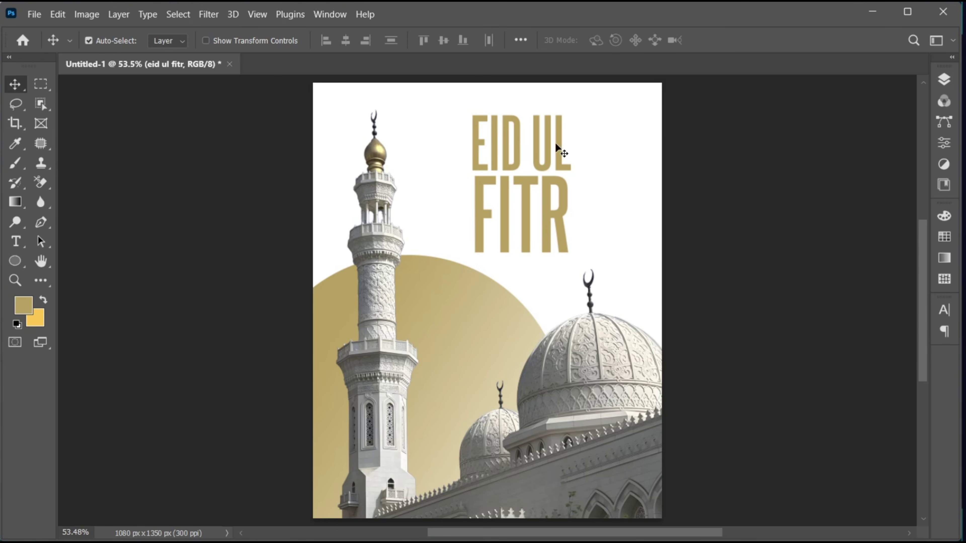
pyautogui.moveTo(542, 168); pyautogui.dragTo(569, 157)
# - Add a separate text line MUBARAK below FITR and set its font to Gotham Bold
pyautogui.press('t')
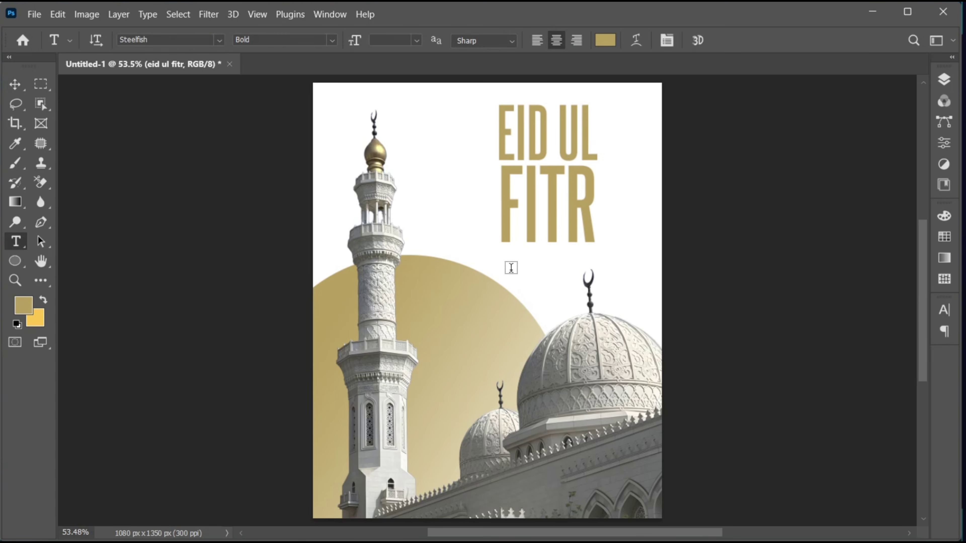
pyautogui.click(512, 270)
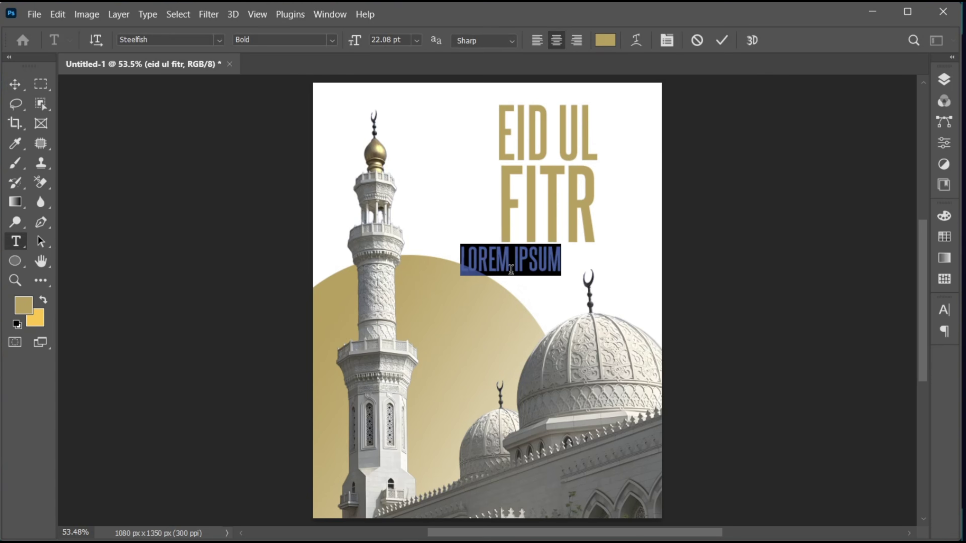
pyautogui.write('MUBARAK')
pyautogui.hotkey('ctrl', 'a')
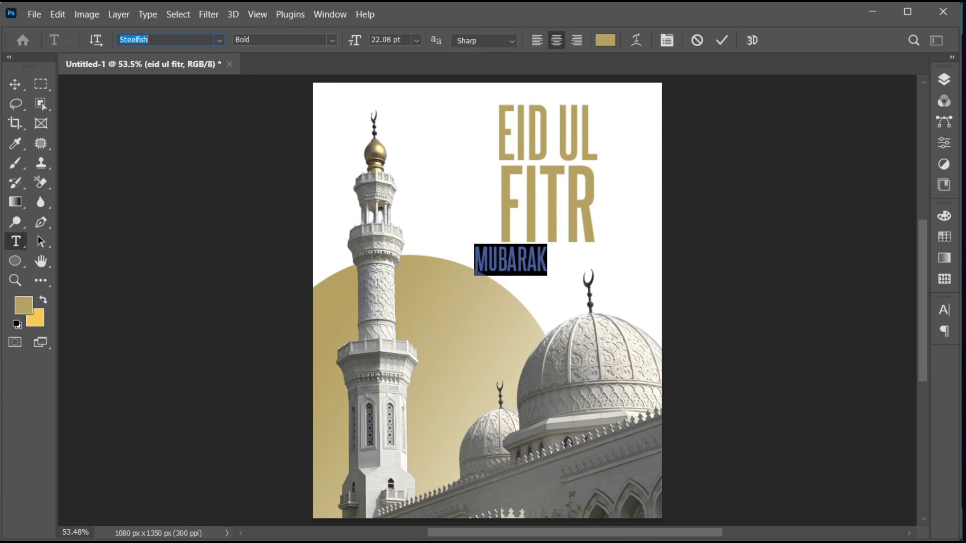
pyautogui.write('gotham')
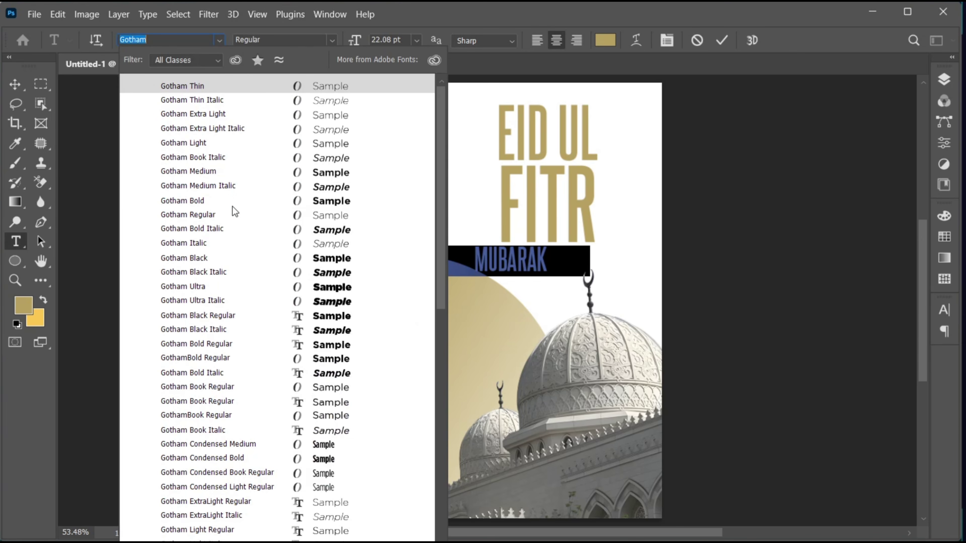
pyautogui.click(231, 203)
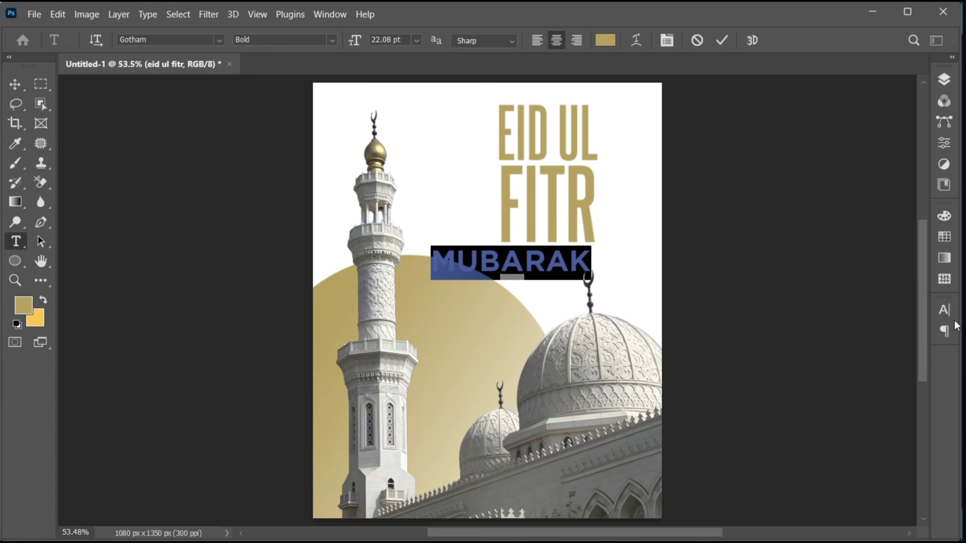
# - Set the tracking of the MUBARAK line to 900 and commit the text
pyautogui.click(944, 310)
pyautogui.click(853, 359)
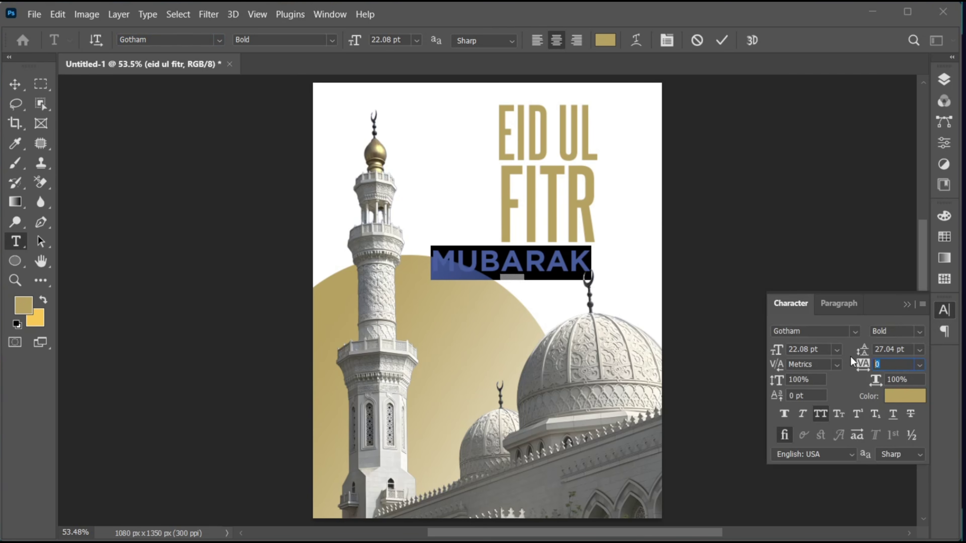
pyautogui.write('900')
pyautogui.press('Return')
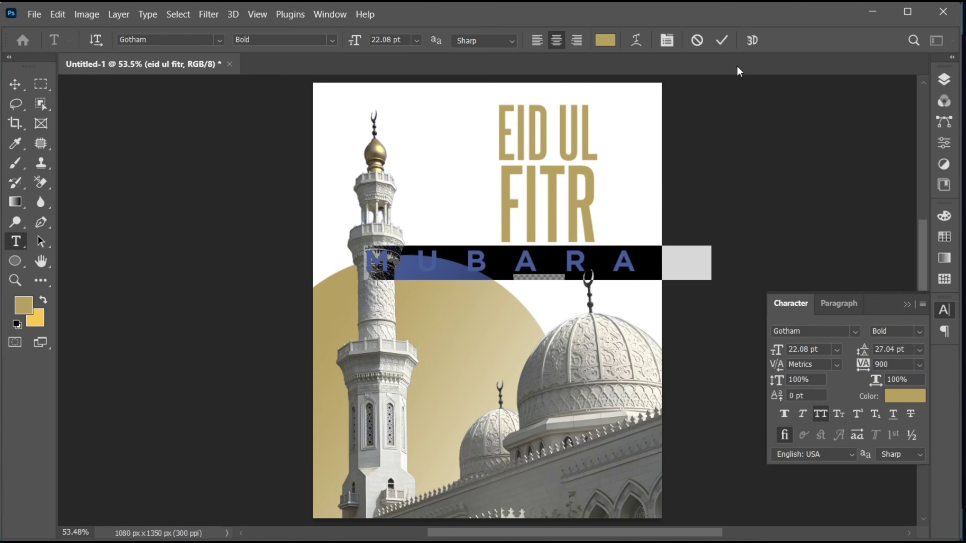
pyautogui.click(722, 40)
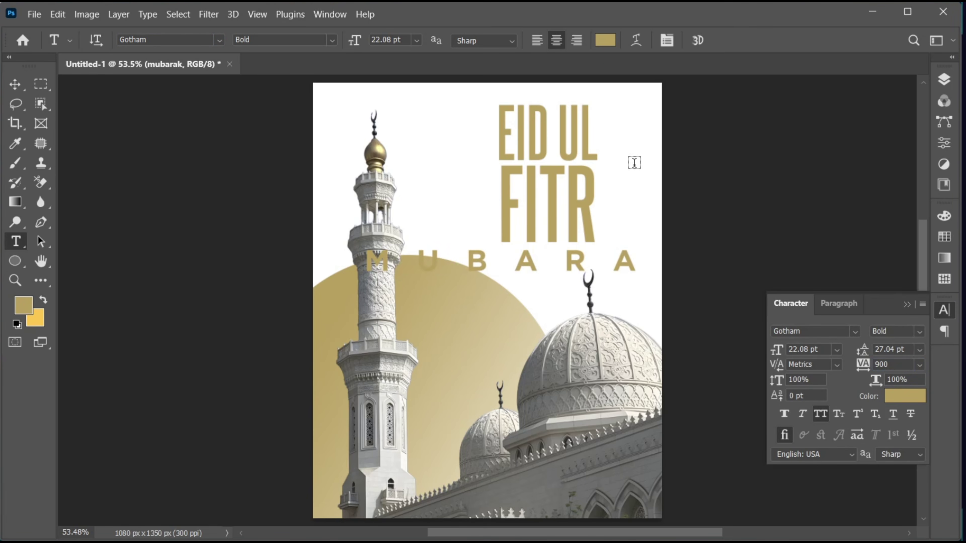
# - Scale the MUBARAK line down to about 34% and place it directly beneath FITR
pyautogui.press('v')
pyautogui.hotkey('ctrl', 't')
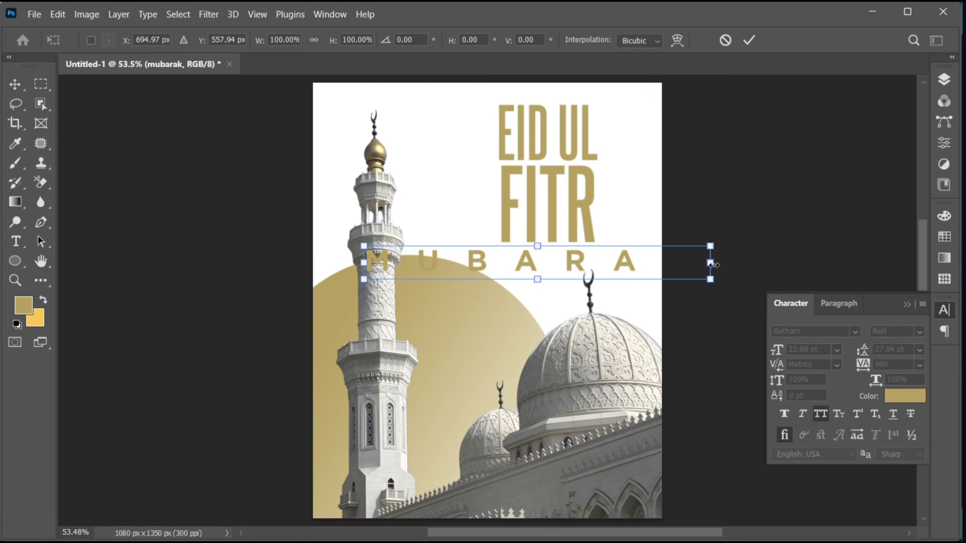
pyautogui.moveTo(710, 262); pyautogui.dragTo(596, 270)
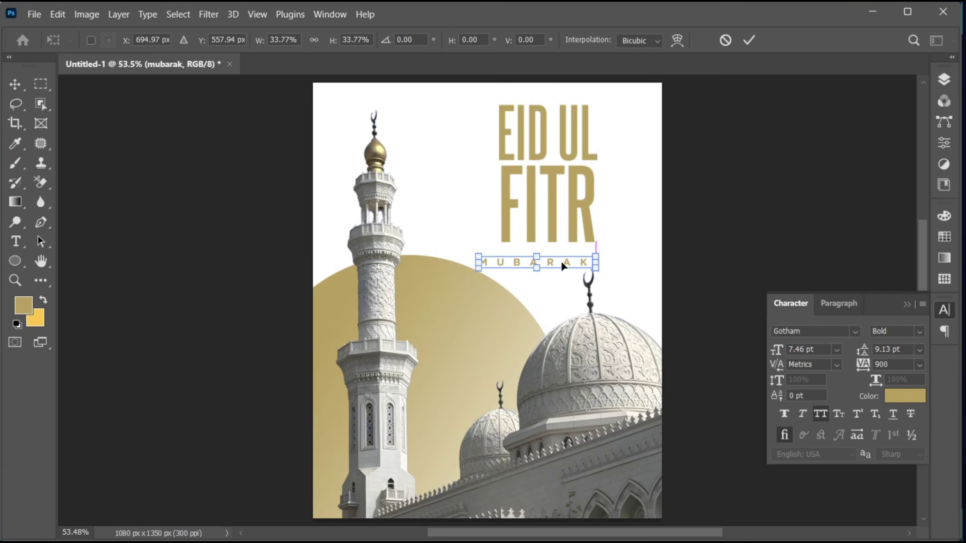
pyautogui.moveTo(501, 265); pyautogui.dragTo(559, 270)
pyautogui.press('Return')
# - Change the colour of the MUBARAK text to a near-black tone
pyautogui.press('z')
pyautogui.press('v')
pyautogui.click(904, 399)
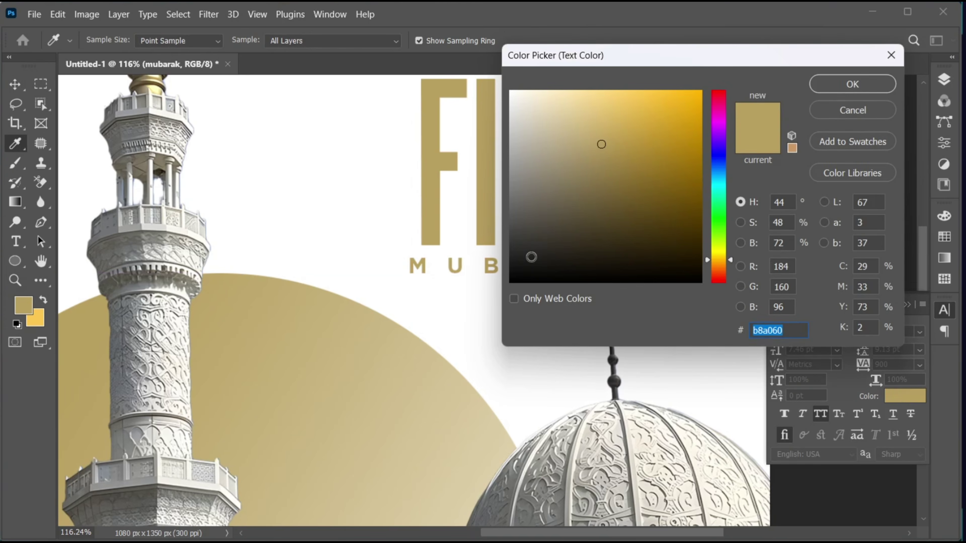
pyautogui.click(559, 263)
pyautogui.click(850, 85)
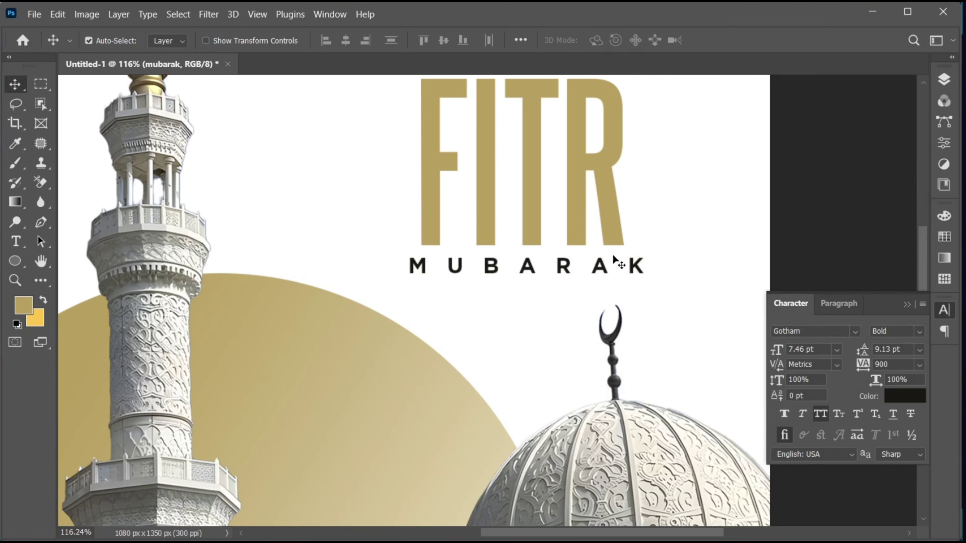
# - Align the start of MUBARAK with the left edge of FITR, set its tracking to 700 and commit the text
pyautogui.moveTo(421, 267); pyautogui.dragTo(433, 268)
pyautogui.doubleClick(643, 268)
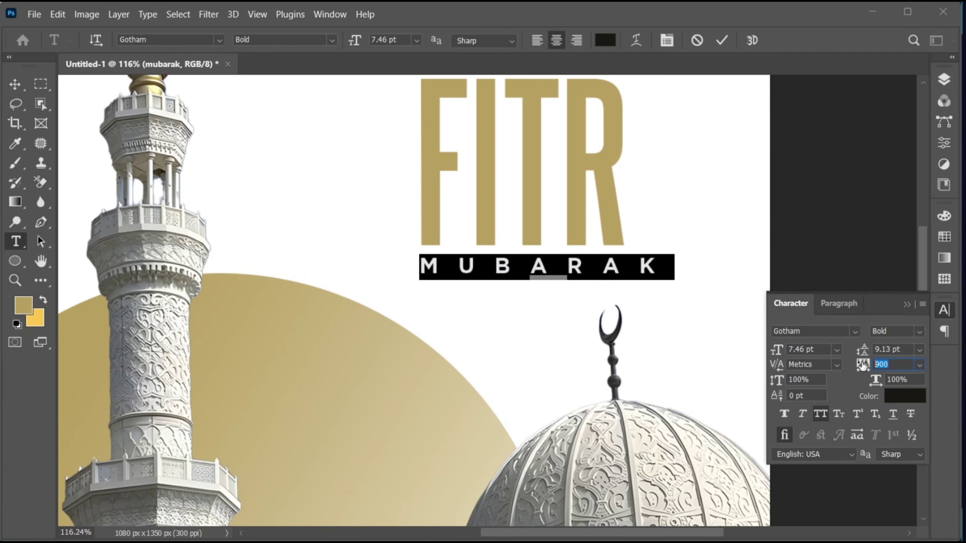
pyautogui.write('700')
pyautogui.press('Return')
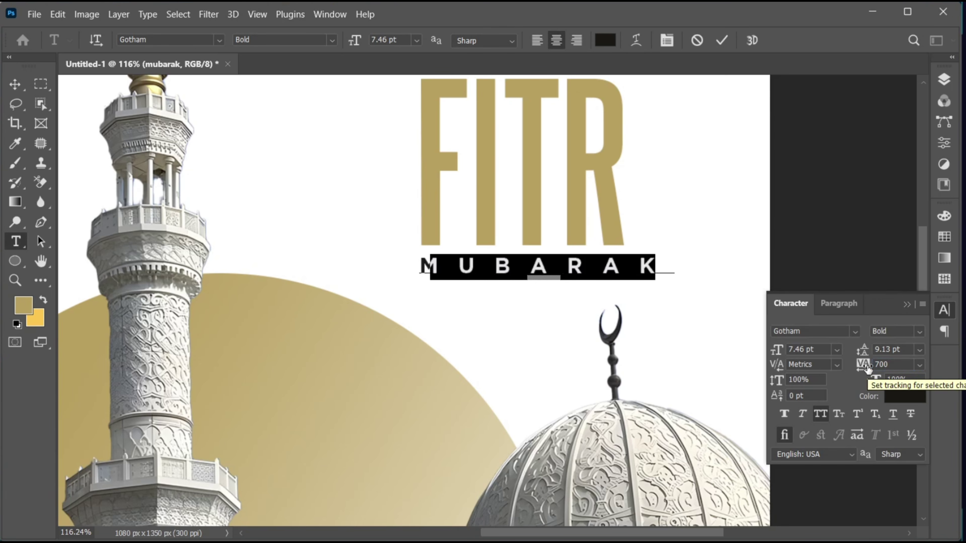
pyautogui.click(722, 41)
pyautogui.press('v')
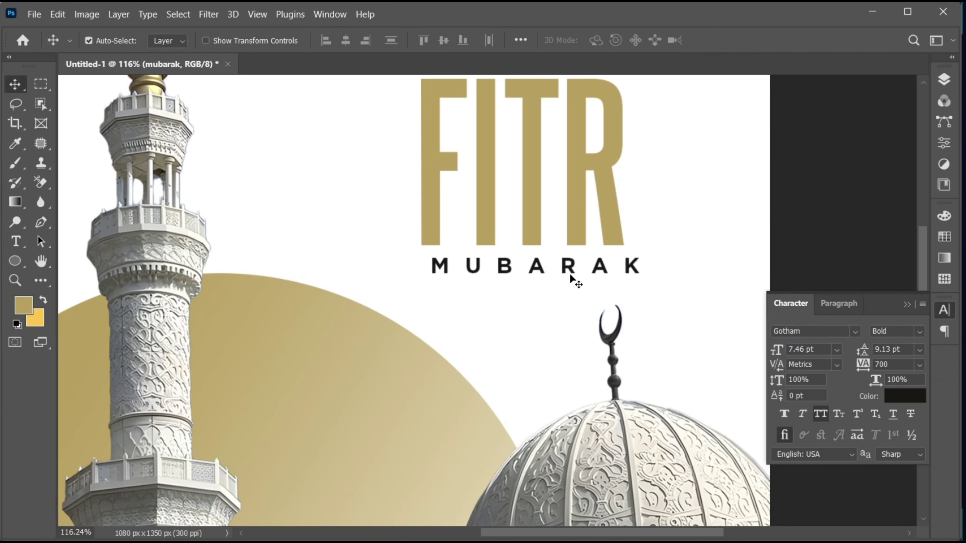
# - Shift MUBARAK left and nudge it up so it sits close beneath FITR, lined up with its left edge
pyautogui.moveTo(572, 276); pyautogui.dragTo(557, 271)
pyautogui.press('Left')
pyautogui.press('Left')
pyautogui.press('Left')
pyautogui.press('Left')
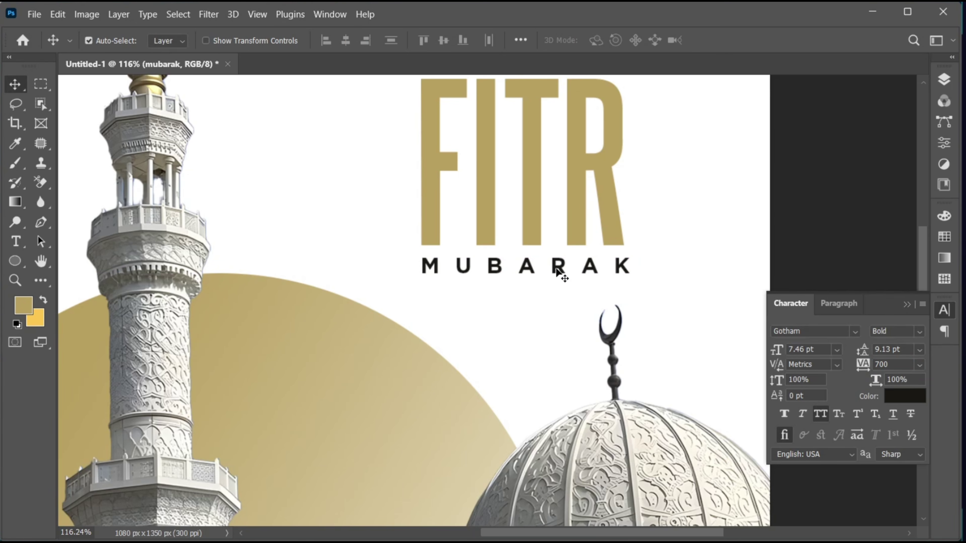
pyautogui.hotkey('ctrl', '0')
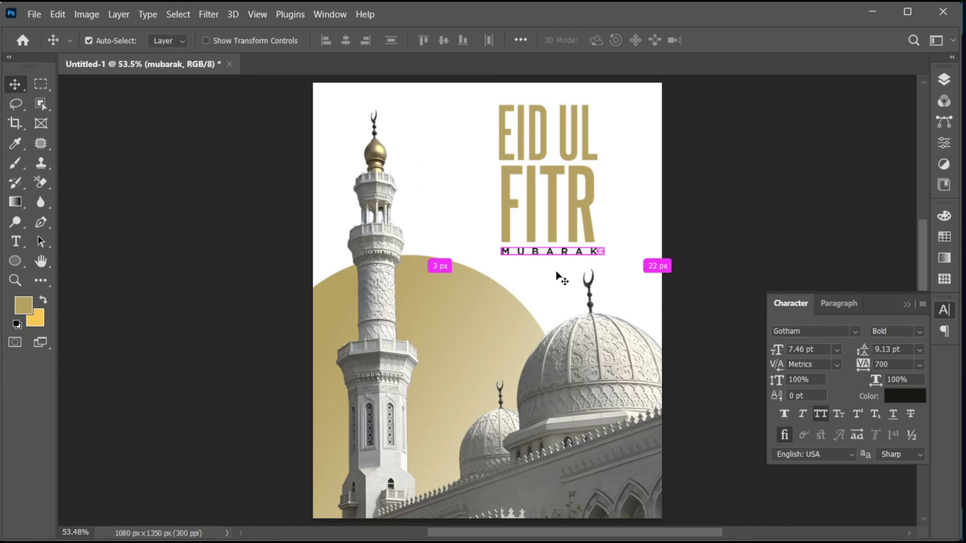
pyautogui.press('Up')
pyautogui.press('Up')
pyautogui.press('Up')
pyautogui.press('Up')
pyautogui.press('Up')
pyautogui.press('Up')
pyautogui.press('Up')
pyautogui.press('Up')
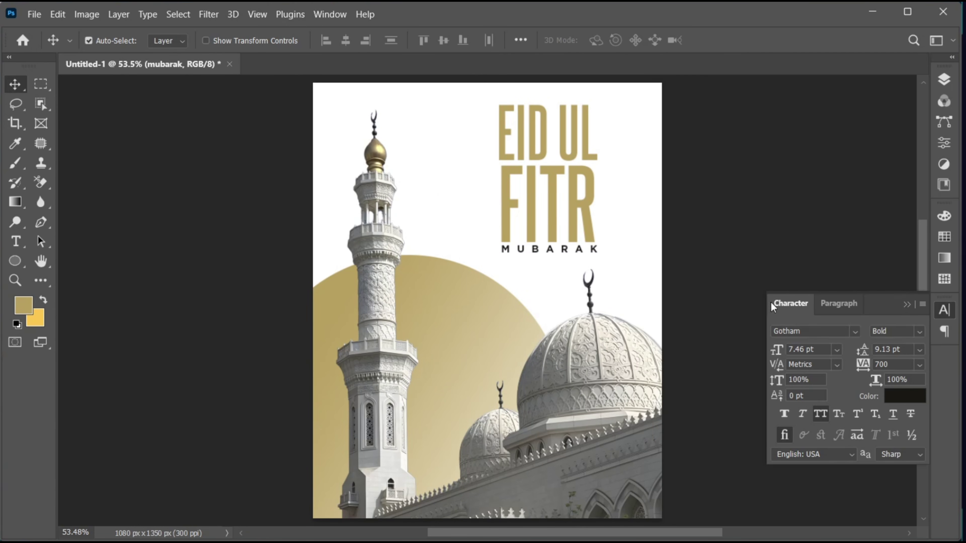
# - Select both text layers, enlarge them together slightly and move them a little to the right and down
pyautogui.click(903, 307)
pyautogui.click(942, 80)
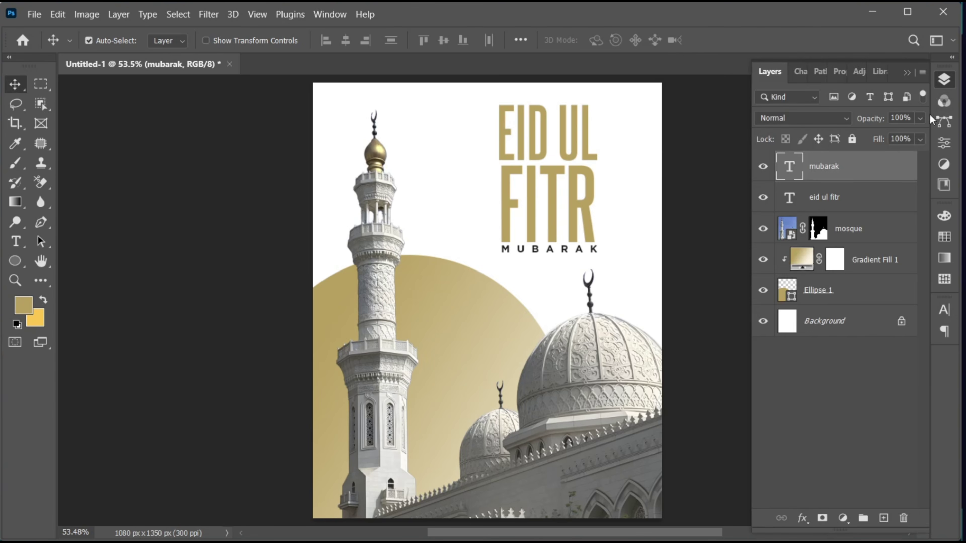
pyautogui.keyDown('shift'); pyautogui.click(863, 208); pyautogui.keyUp('shift')
pyautogui.moveTo(572, 222); pyautogui.dragTo(583, 222)
pyautogui.hotkey('ctrl', 't')
pyautogui.moveTo(609, 254); pyautogui.dragTo(614, 260)
pyautogui.press('Return')
pyautogui.hotkey('shift', 'Down')
pyautogui.hotkey('shift', 'Down')
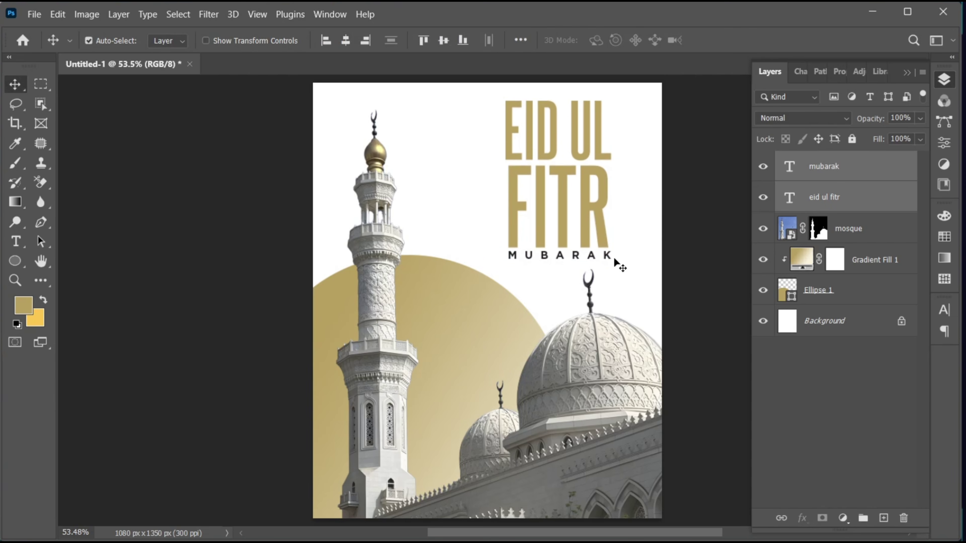
# - Set the font size of only the word FITR to 78 pt so it matches the width of EID UL
pyautogui.click(871, 175)
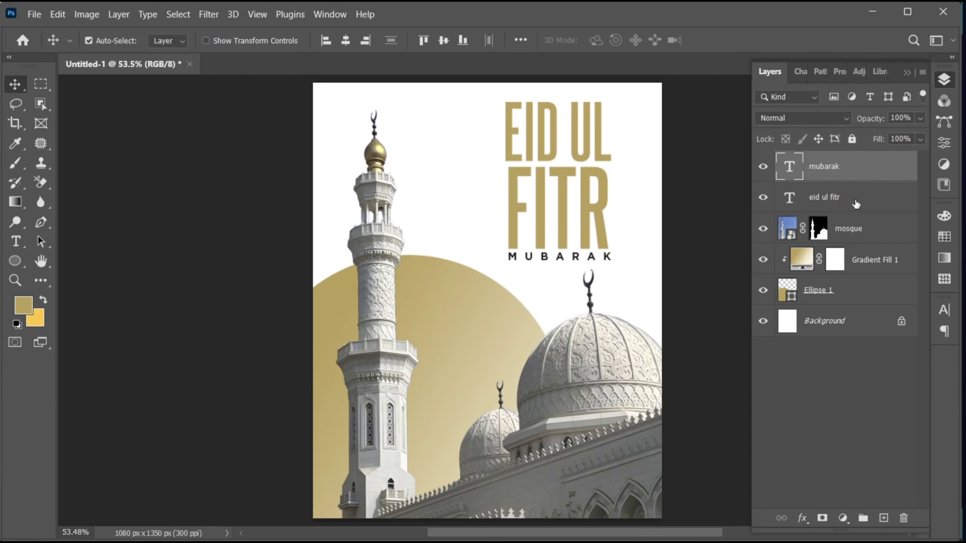
pyautogui.click(854, 205)
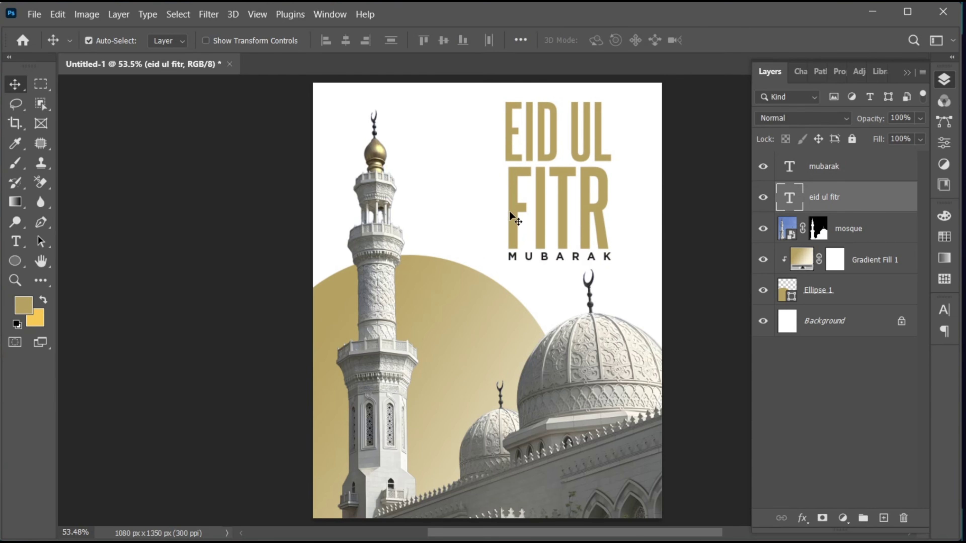
pyautogui.doubleClick(514, 183)
pyautogui.moveTo(506, 183); pyautogui.dragTo(610, 213)
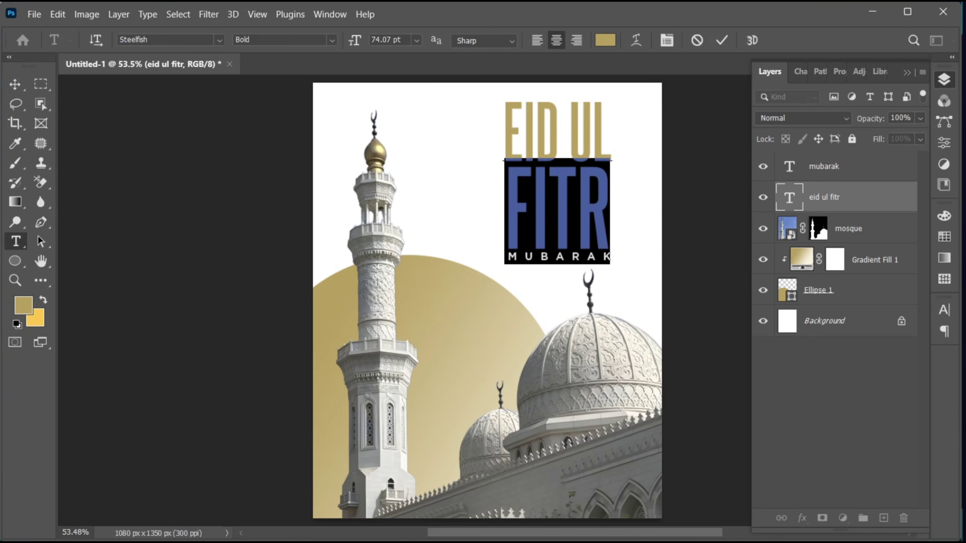
pyautogui.click(945, 311)
pyautogui.click(827, 348)
pyautogui.press('Up')
pyautogui.press('Up')
pyautogui.press('Up')
pyautogui.press('Up')
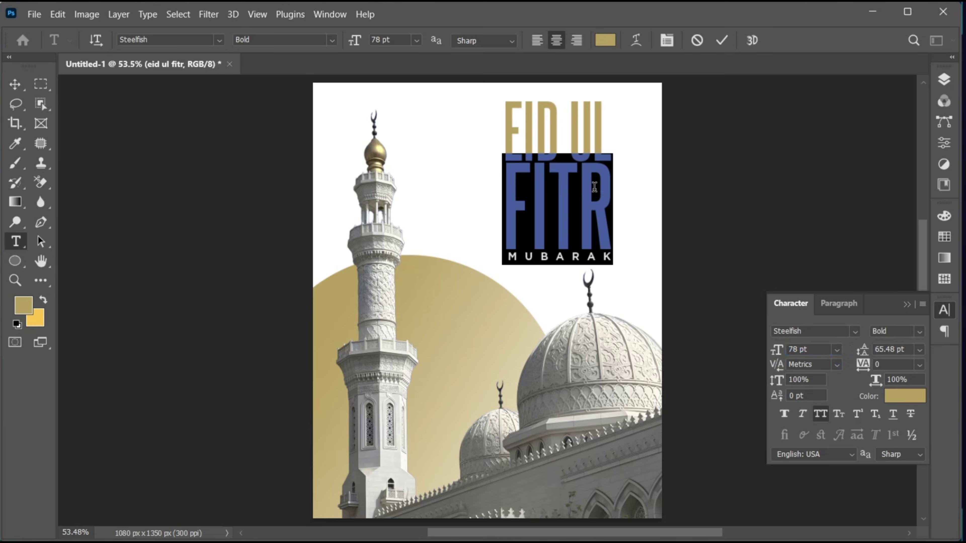
# - Set the leading of the whole EID UL FITR title to 69 pt and commit the text
pyautogui.click(578, 206)
pyautogui.hotkey('ctrl', 'a')
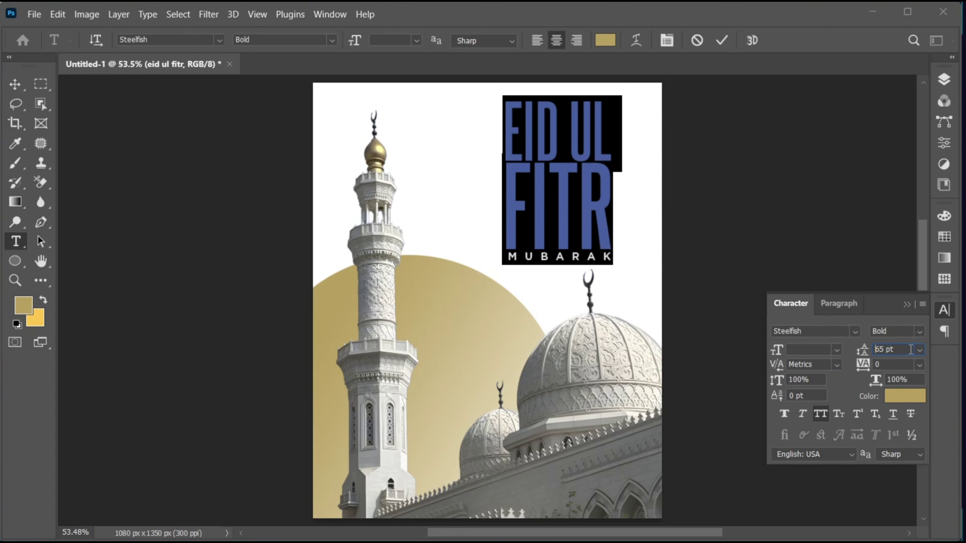
pyautogui.press('Up')
pyautogui.press('Up')
pyautogui.press('Up')
pyautogui.press('Up')
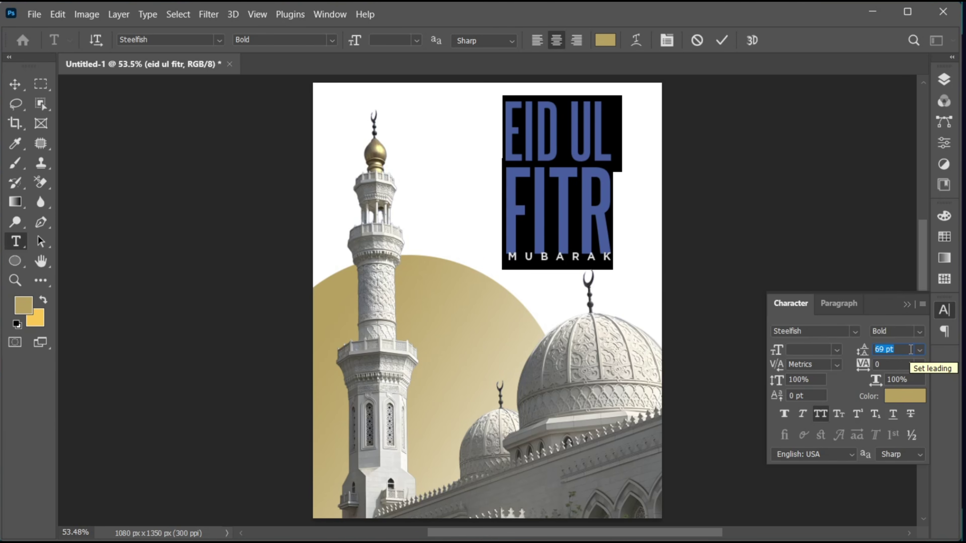
pyautogui.click(944, 311)
pyautogui.click(722, 40)
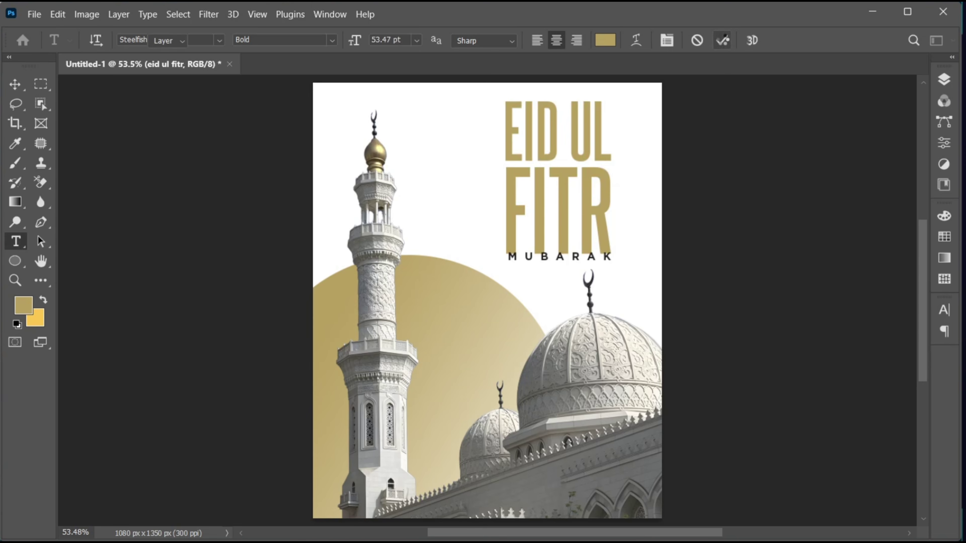
# - Nudge the MUBARAK line down until it clears the bottom of FITR
pyautogui.press('v')
pyautogui.click(945, 79)
pyautogui.click(873, 179)
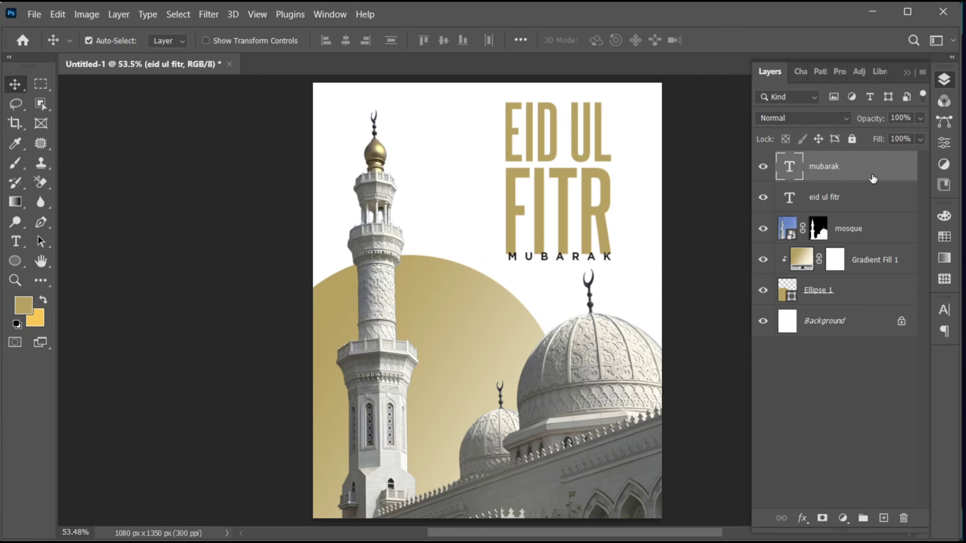
pyautogui.press('Down')
pyautogui.press('Down')
pyautogui.press('Down')
pyautogui.press('Down')
pyautogui.press('Down')
pyautogui.press('Down')
pyautogui.press('Down')
pyautogui.press('Down')
pyautogui.press('Down')
pyautogui.press('Down')
pyautogui.press('Down')
pyautogui.press('Down')
pyautogui.press('Down')
pyautogui.press('Down')
pyautogui.press('Down')
pyautogui.press('Down')
pyautogui.press('Down')
pyautogui.press('Down')
pyautogui.press('Down')
pyautogui.press('Down')
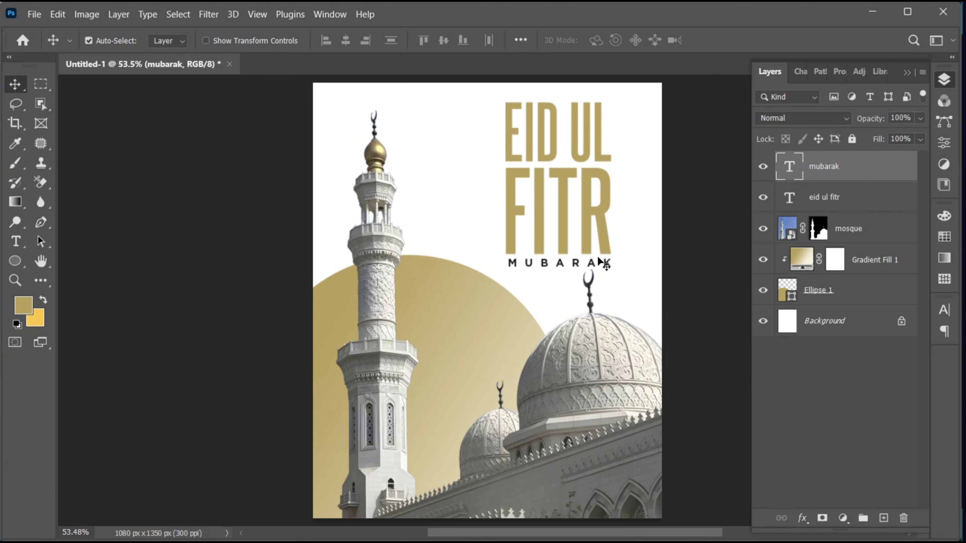
# - Enlarge the MUBARAK line slightly so it spans the width of FITR
pyautogui.moveTo(601, 263); pyautogui.dragTo(634, 285)
pyautogui.hotkey('ctrl', 't')
pyautogui.press('Return')
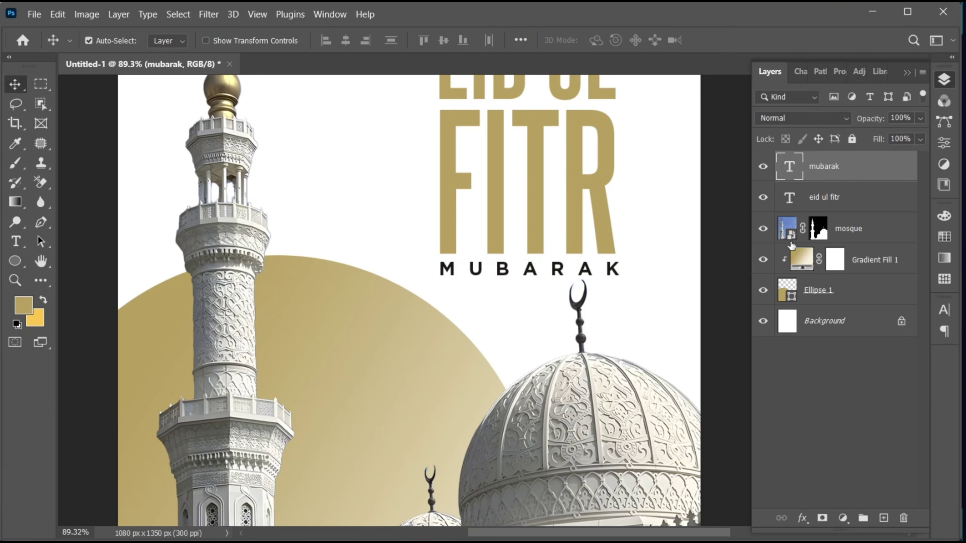
pyautogui.hotkey('ctrl', '0')
# - Scale both text layers down slightly together and reposition them above the large dome, clear of its crescent
pyautogui.keyDown('shift'); pyautogui.click(842, 197); pyautogui.keyUp('shift')
pyautogui.hotkey('ctrl', 't')
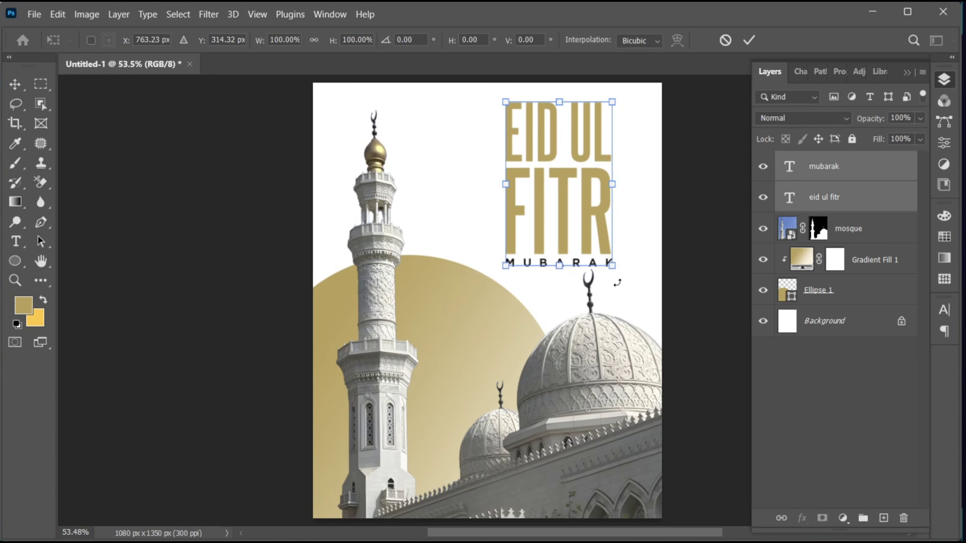
pyautogui.moveTo(618, 275); pyautogui.dragTo(613, 270)
pyautogui.press('Return')
pyautogui.moveTo(584, 236); pyautogui.dragTo(591, 230)
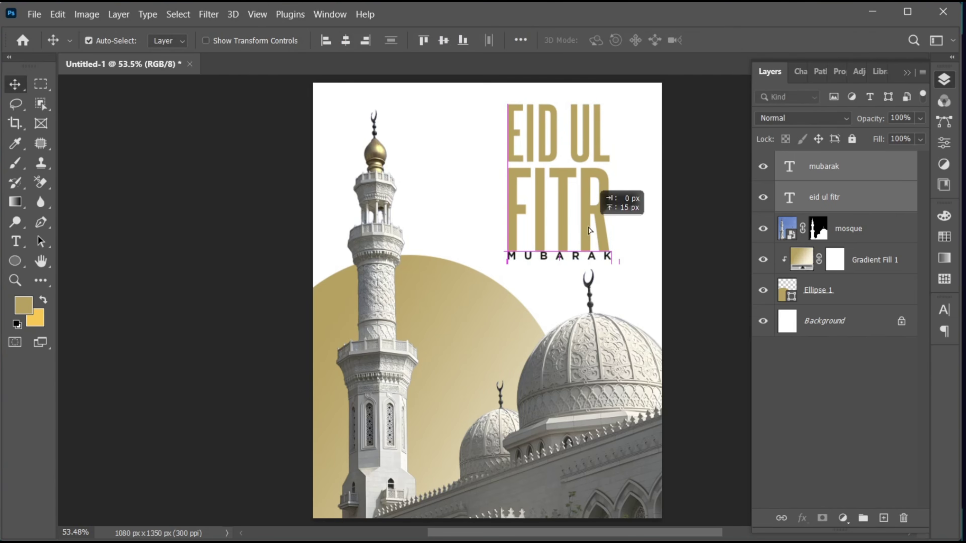
# - Place eid text-02.png as an embedded image above the text layers, scaled to about 25% over the middle of the title
pyautogui.click(851, 175)
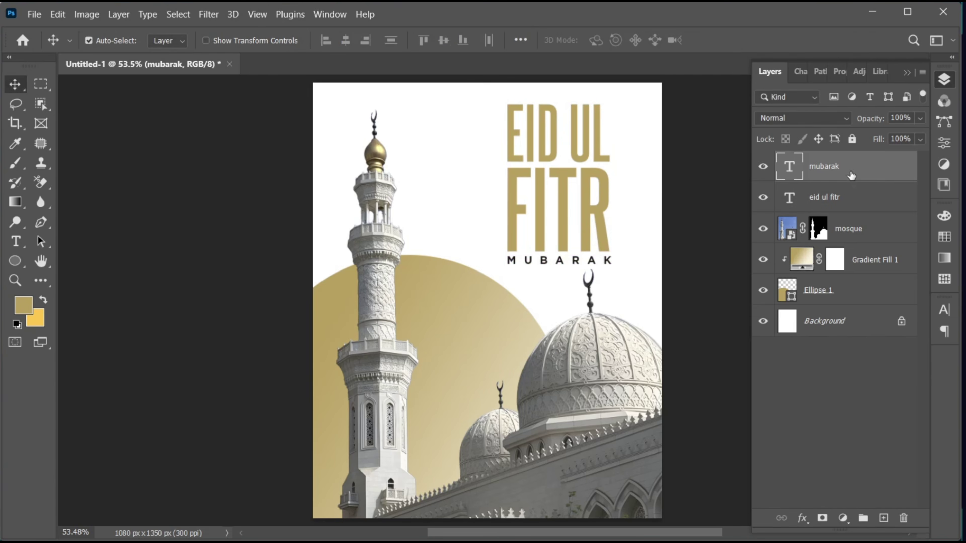
pyautogui.click(33, 14)
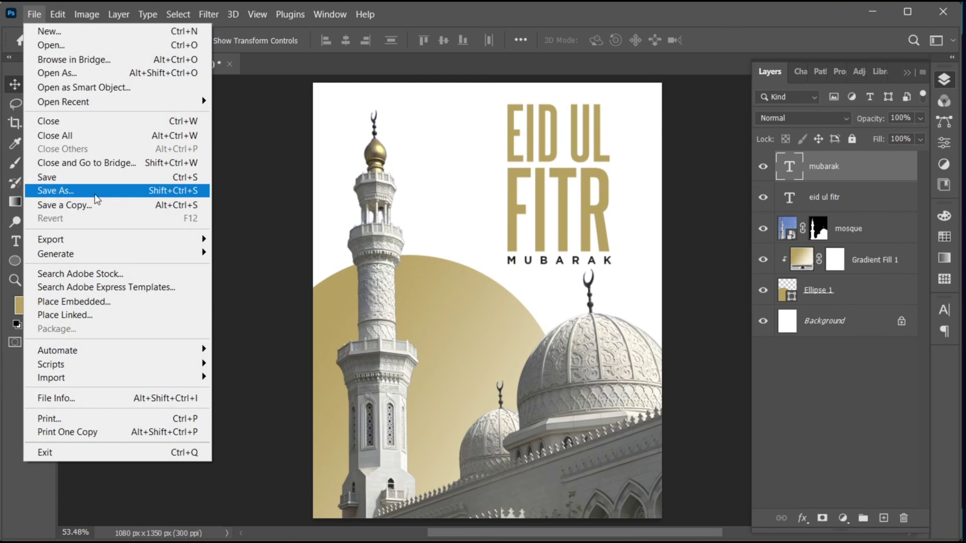
pyautogui.click(124, 303)
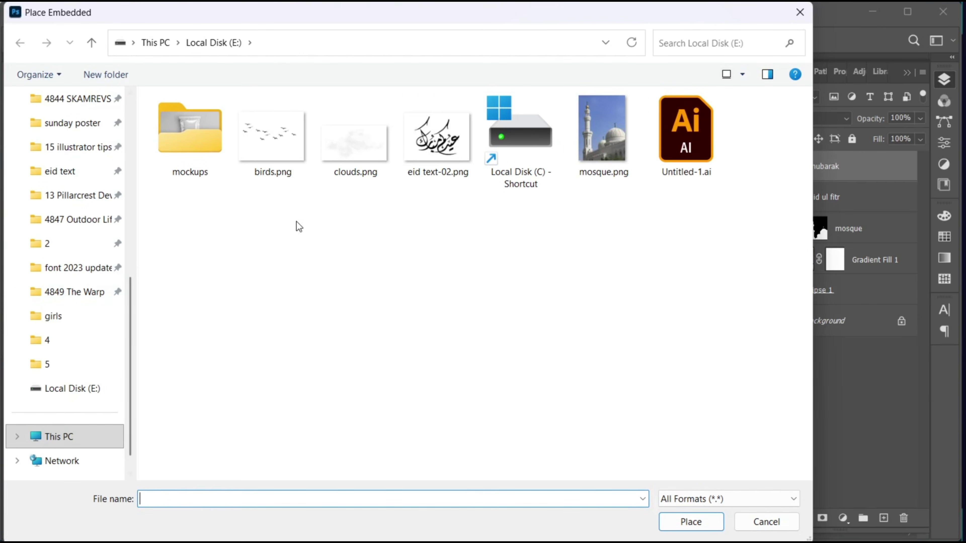
pyautogui.click(437, 137)
pyautogui.click(681, 522)
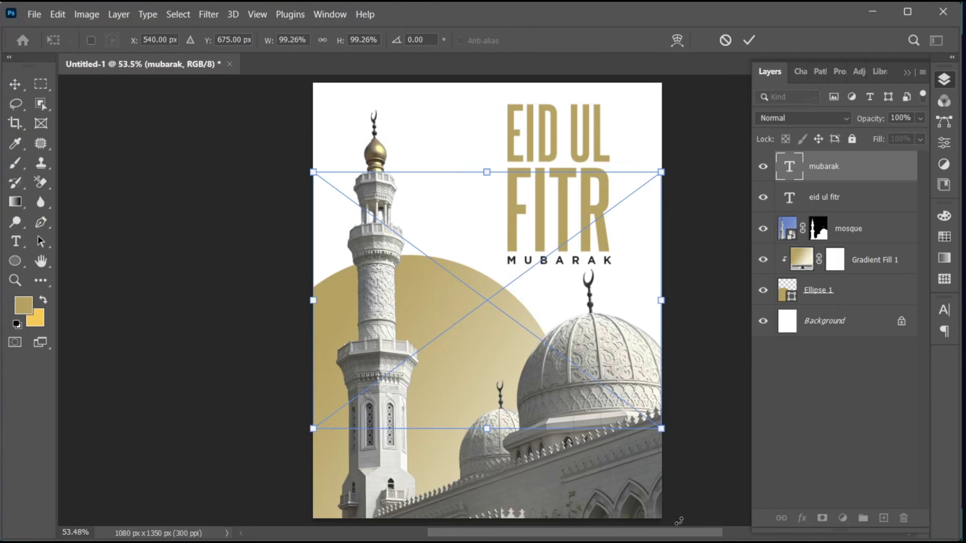
pyautogui.moveTo(661, 300); pyautogui.dragTo(550, 184)
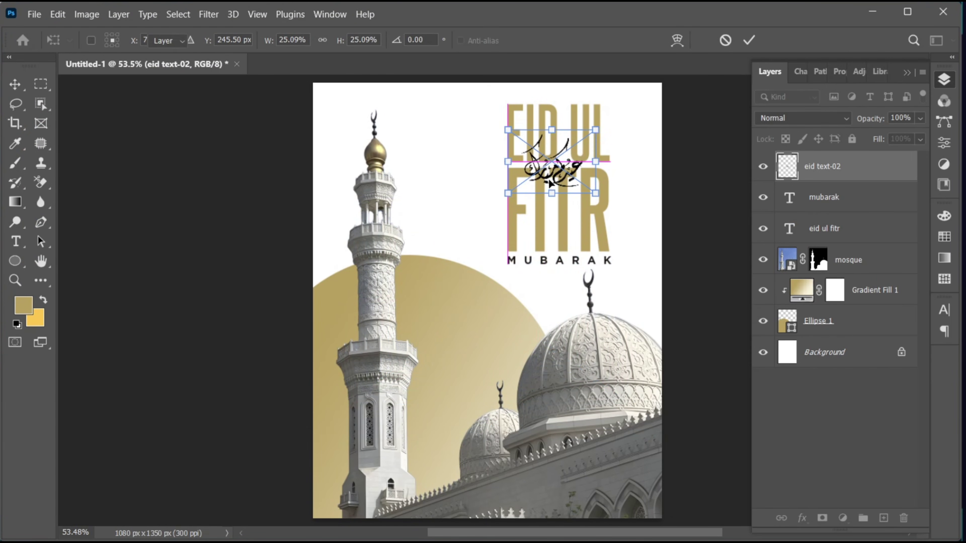
pyautogui.press('Return')
# - Nudge the calligraphy slightly up and to the right so it overlaps the gap between EID UL and FITR
pyautogui.press('Up')
pyautogui.press('Up')
pyautogui.press('Up')
pyautogui.press('Up')
pyautogui.press('Up')
pyautogui.press('Up')
pyautogui.press('Up')
pyautogui.press('Up')
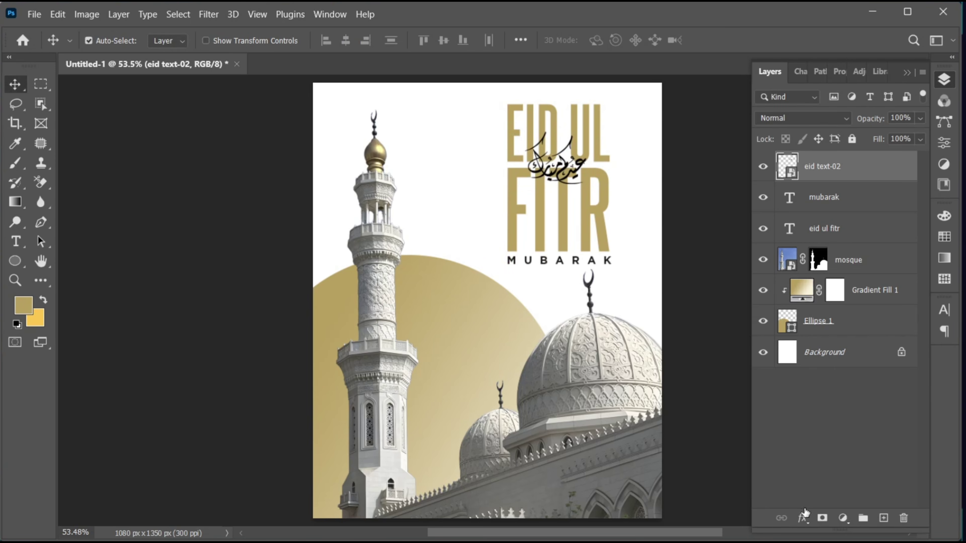
# - Add a drop shadow to the calligraphy layer and set the shadow colour to white (ffffff)
pyautogui.click(804, 518)
pyautogui.click(874, 510)
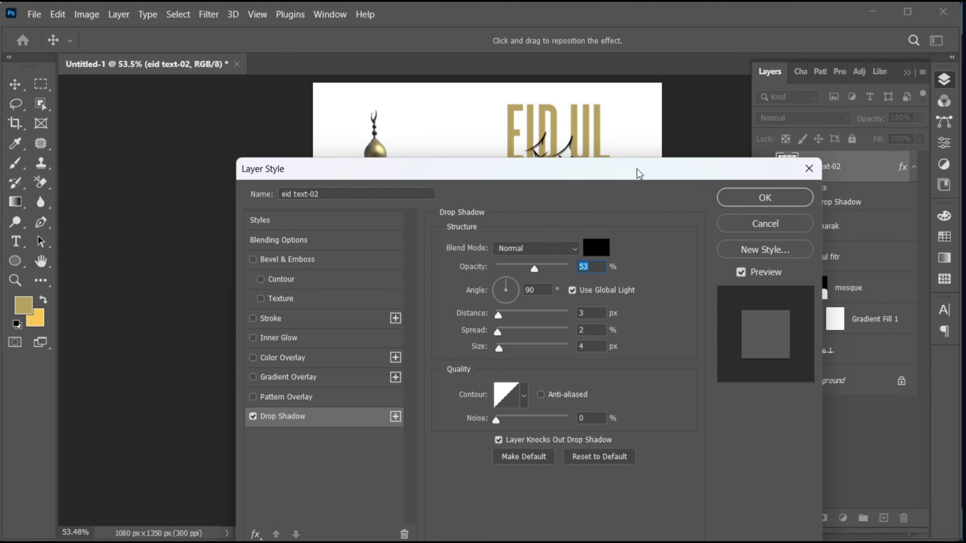
pyautogui.moveTo(637, 169); pyautogui.dragTo(638, 208)
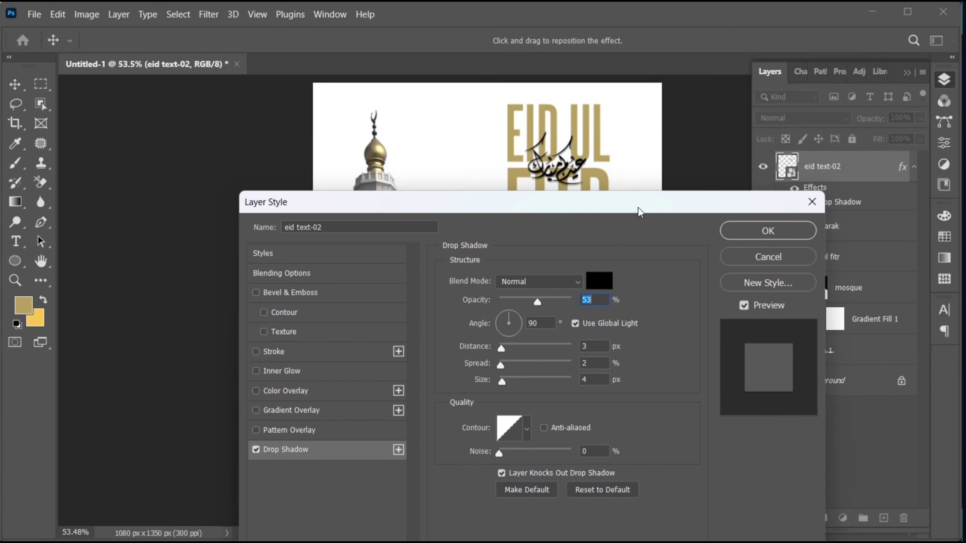
pyautogui.click(605, 276)
pyautogui.write('ffffff')
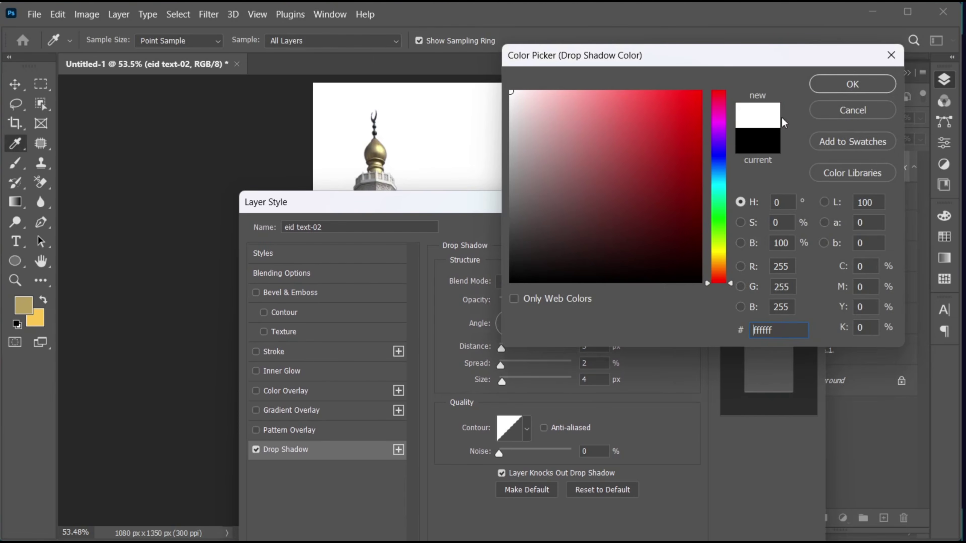
pyautogui.click(852, 84)
# - Set the drop shadow's opacity to 55%, distance to 7 px and spread to 4%, increase its size slightly and apply the style
pyautogui.moveTo(537, 303); pyautogui.dragTo(540, 302)
pyautogui.click(602, 349)
pyautogui.press('Up')
pyautogui.press('Up')
pyautogui.press('Up')
pyautogui.press('Up')
pyautogui.press('Up')
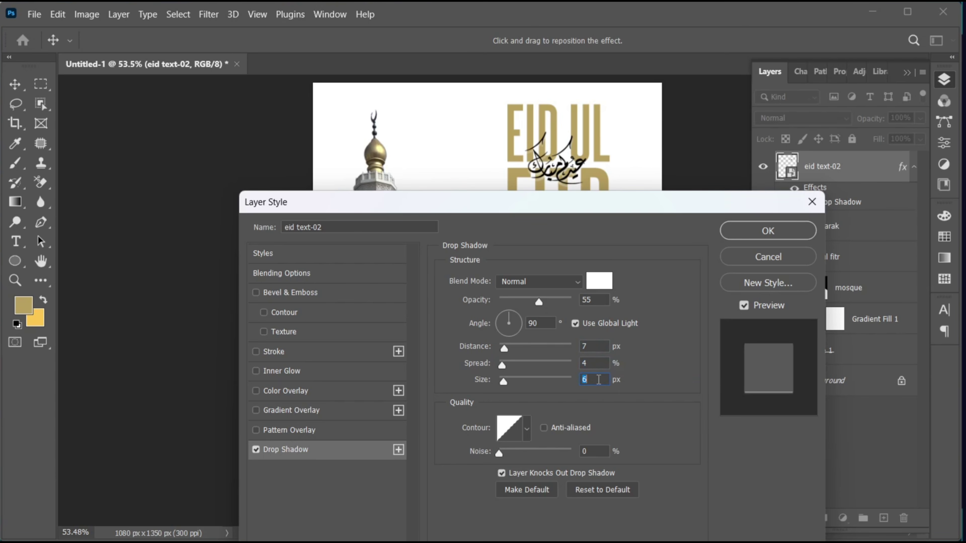
pyautogui.press('Down')
pyautogui.click(749, 231)
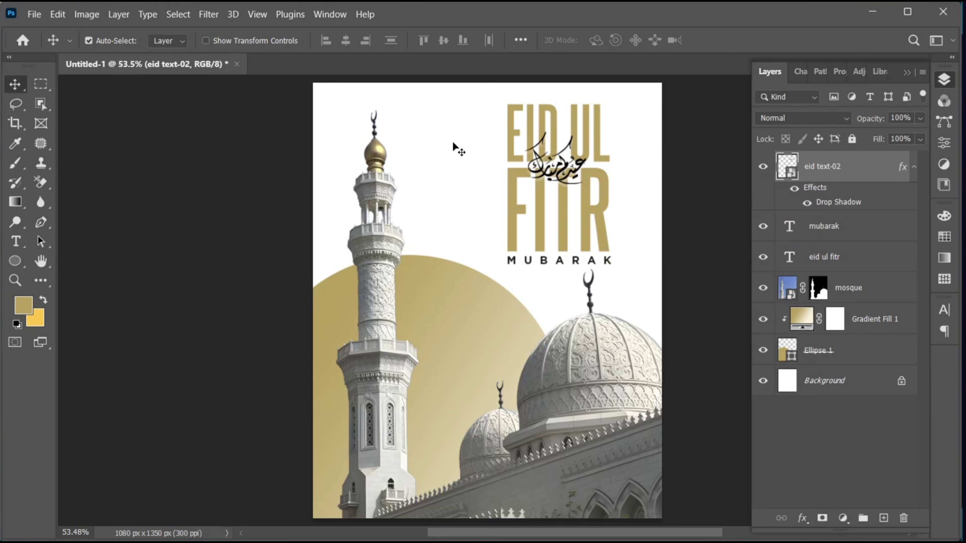
# - Place clouds.png as an embedded image and shrink it over the minaret at the upper edge of the gold circle
pyautogui.click(35, 14)
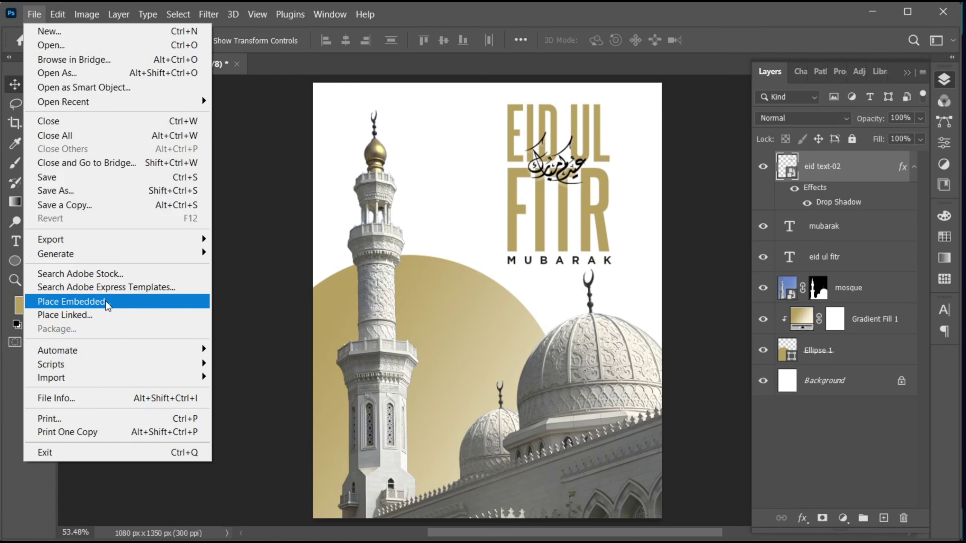
pyautogui.click(106, 303)
pyautogui.click(324, 163)
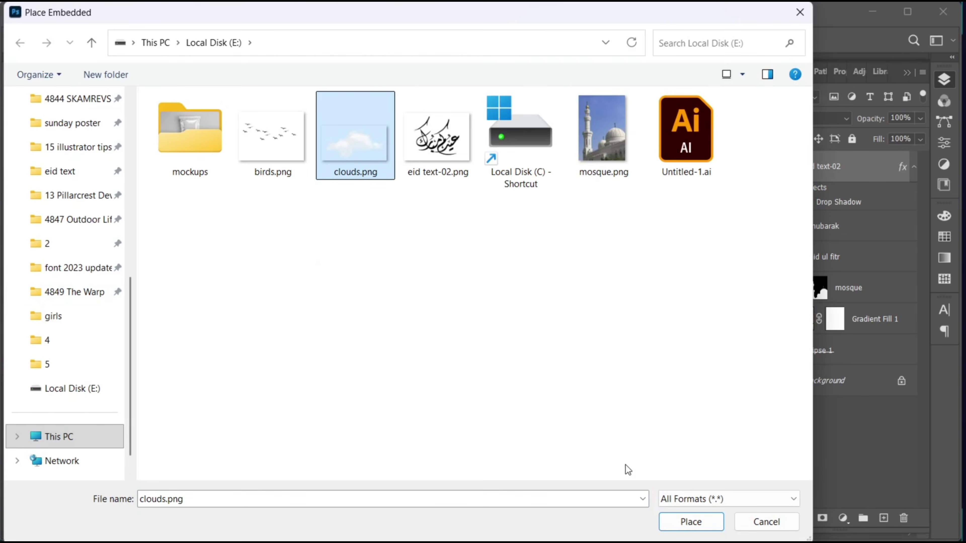
pyautogui.click(688, 522)
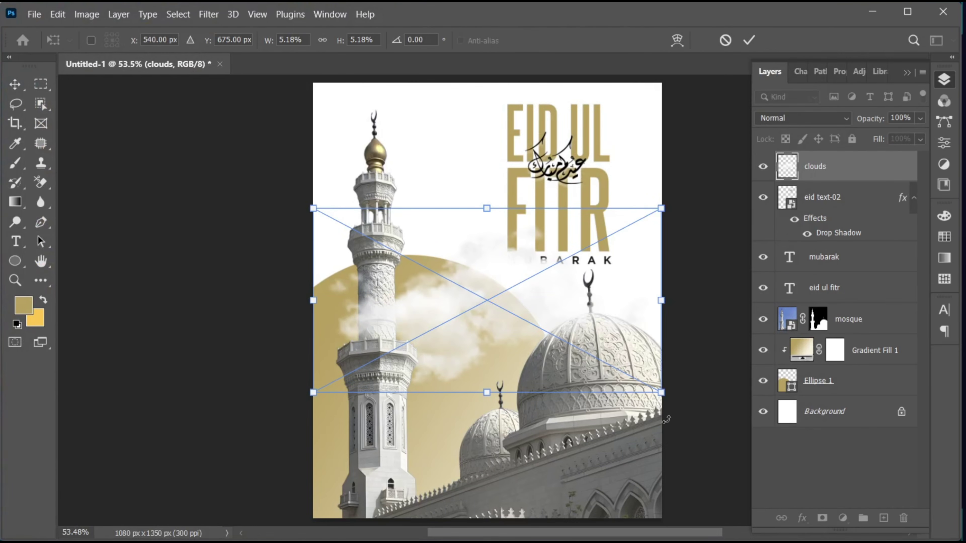
pyautogui.moveTo(662, 299); pyautogui.dragTo(531, 301)
# - Duplicate the cloud and place a smaller copy over the small dome beside the large one
pyautogui.moveTo(457, 290); pyautogui.dragTo(512, 411)
pyautogui.press('Return')
pyautogui.hotkey('ctrl', 't')
pyautogui.press('Return')
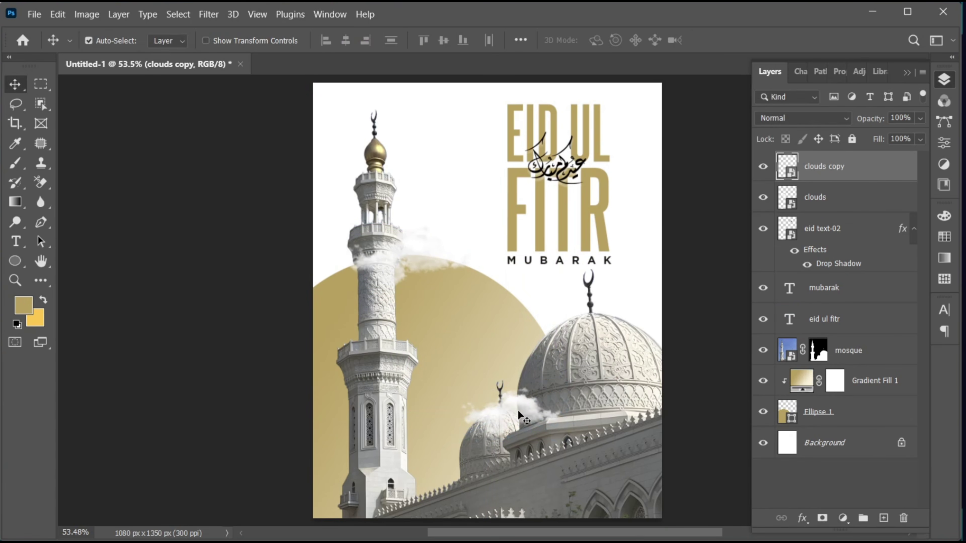
# - Place birds.png as an embedded image, scaled down across the gold circle's right edge and the large dome
pyautogui.click(34, 14)
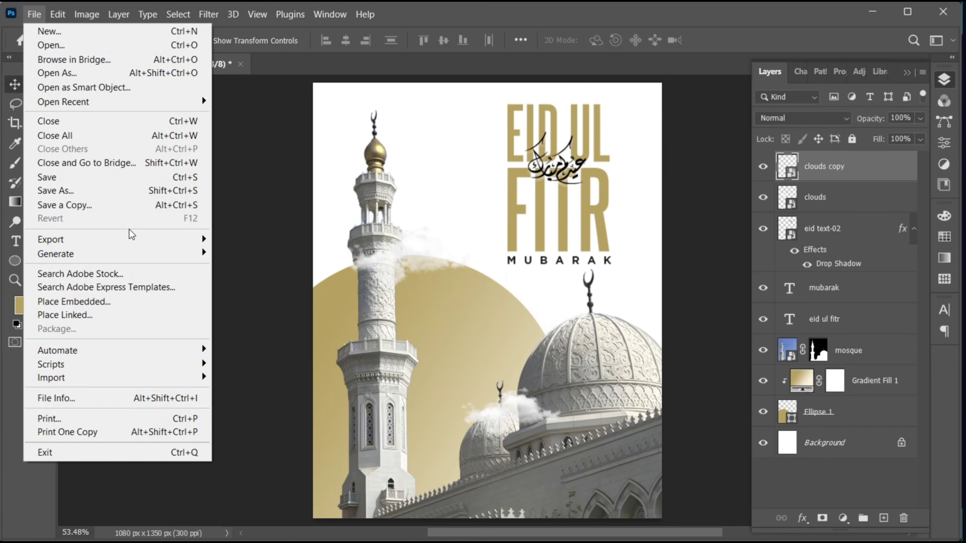
pyautogui.click(153, 302)
pyautogui.click(281, 159)
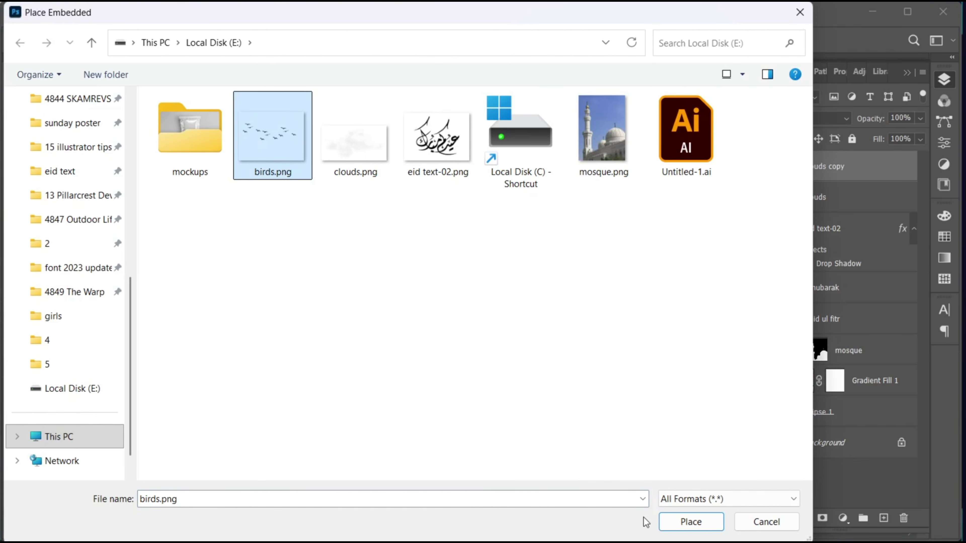
pyautogui.click(691, 522)
pyautogui.moveTo(658, 303); pyautogui.dragTo(555, 304)
pyautogui.moveTo(494, 311); pyautogui.dragTo(574, 333)
pyautogui.rightClick(478, 354)
pyautogui.click(570, 330)
pyautogui.press('Return')
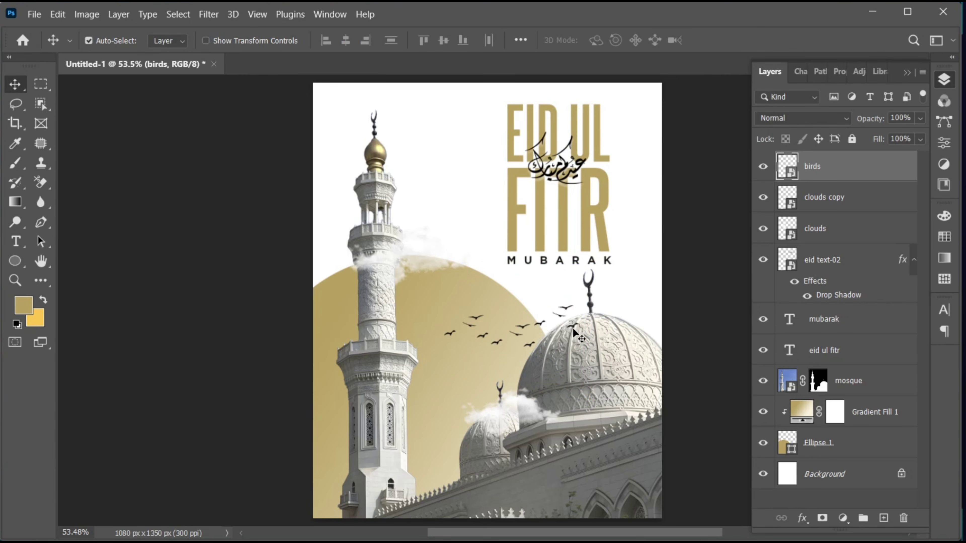
# - Duplicate the eid text-02 calligraphy layer and remove the drop shadow from the copy
pyautogui.click(857, 259)
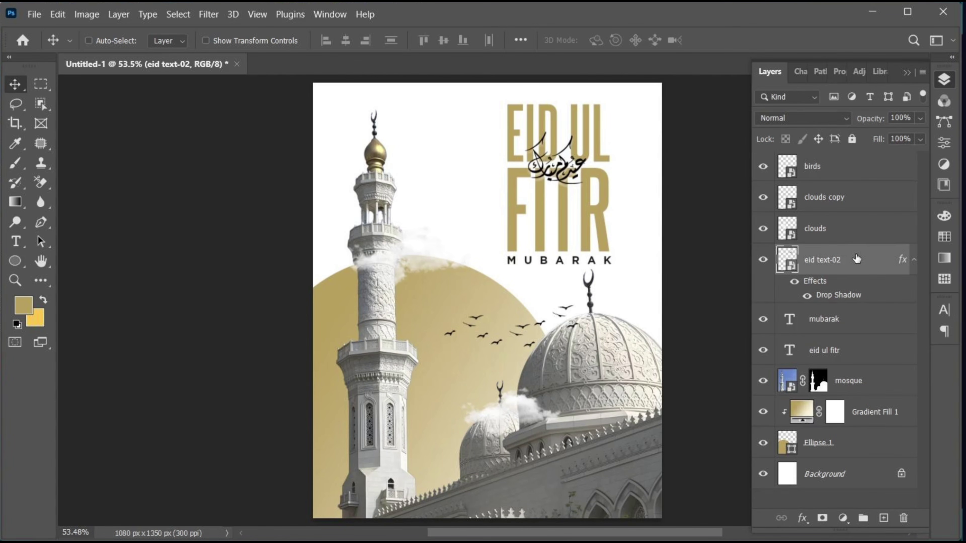
pyautogui.hotkey('ctrl', 'j')
pyautogui.scroll(-2, 925, 270)
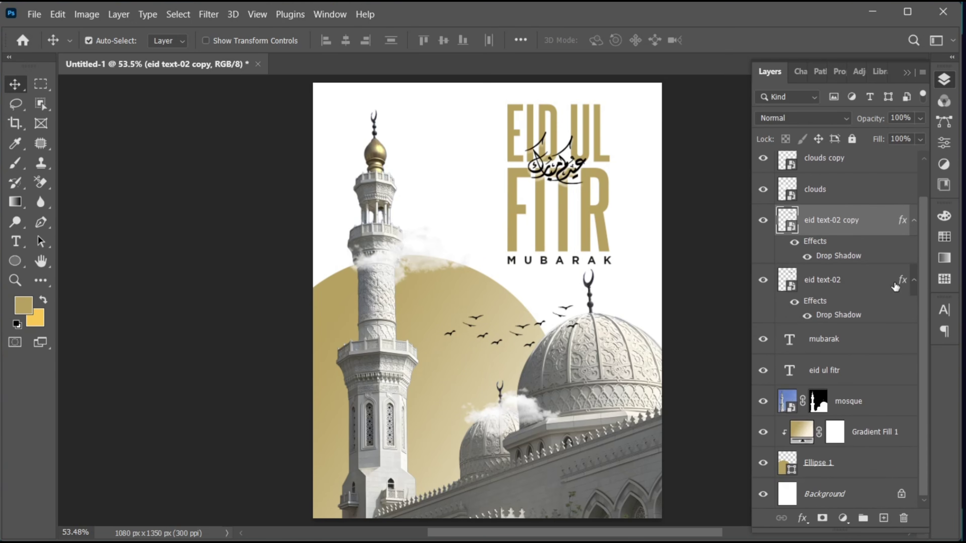
pyautogui.moveTo(848, 260); pyautogui.dragTo(904, 518)
# - Move the calligraphy copy directly above the Background layer and enlarge it to about 168%, centred at X 540 px, Y 354 px
pyautogui.moveTo(867, 251); pyautogui.dragTo(875, 479)
pyautogui.press('ctrl')
pyautogui.hotkey('ctrl', 't')
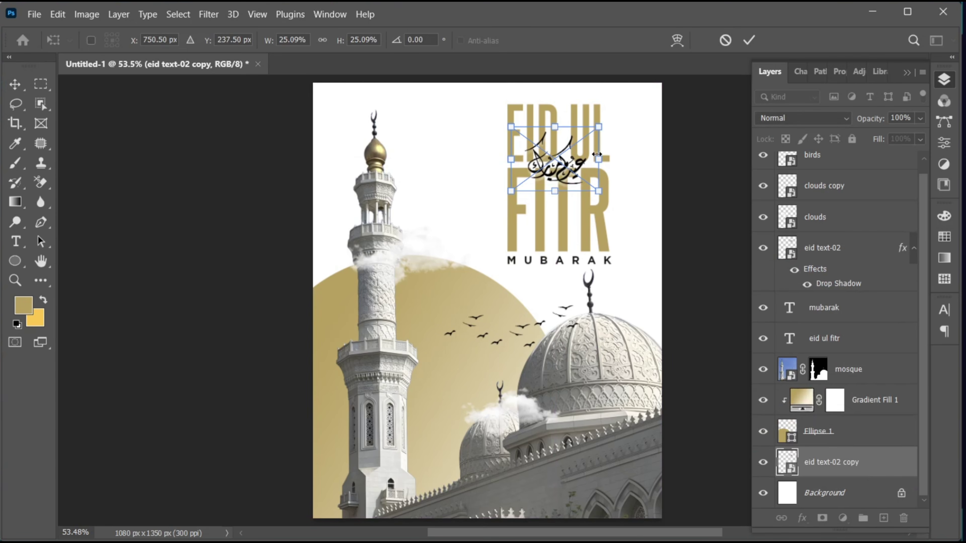
pyautogui.moveTo(681, 196); pyautogui.dragTo(755, 221)
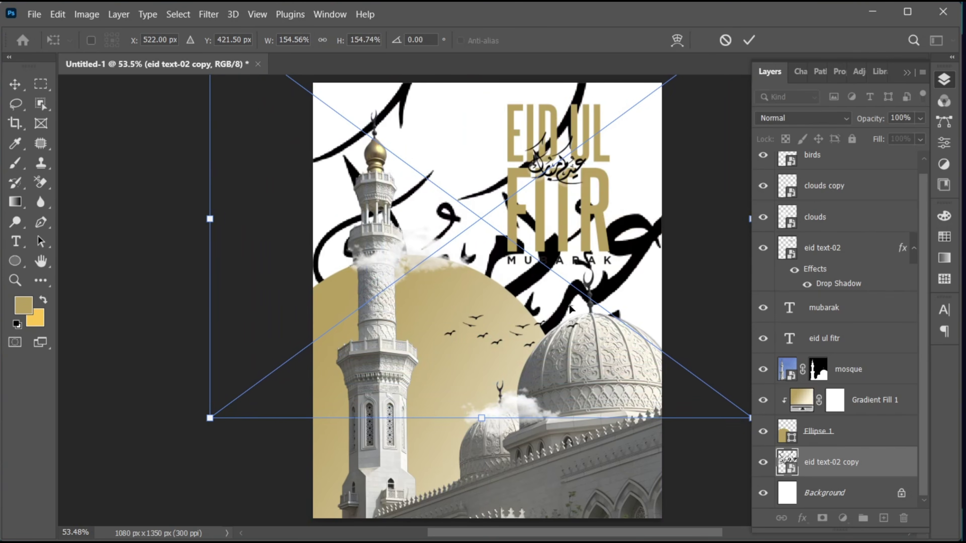
pyautogui.moveTo(565, 316); pyautogui.dragTo(570, 295)
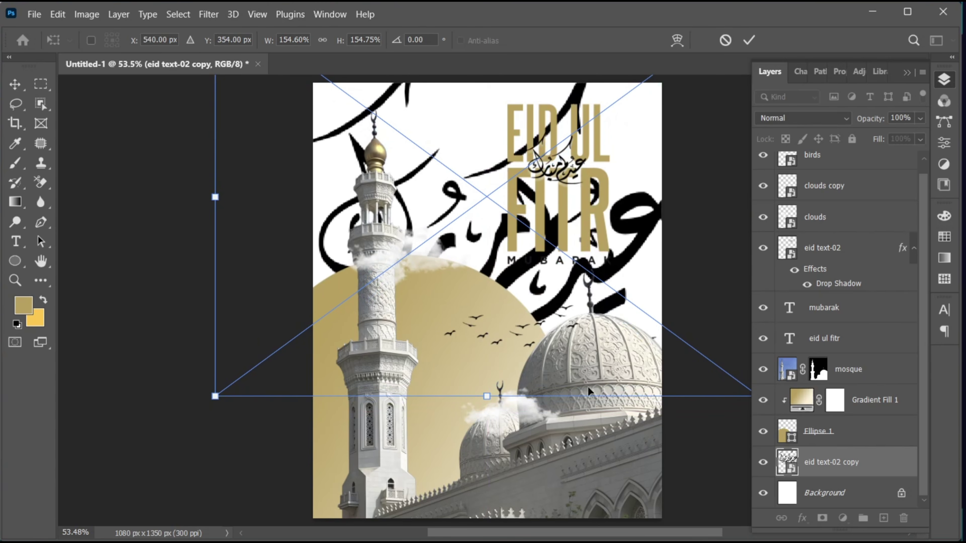
pyautogui.moveTo(215, 395); pyautogui.dragTo(192, 414)
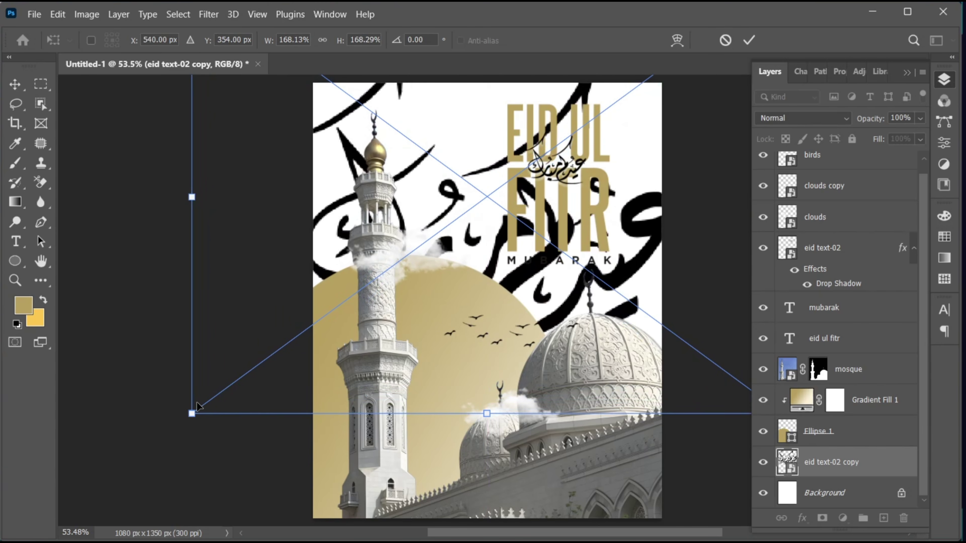
pyautogui.click(749, 40)
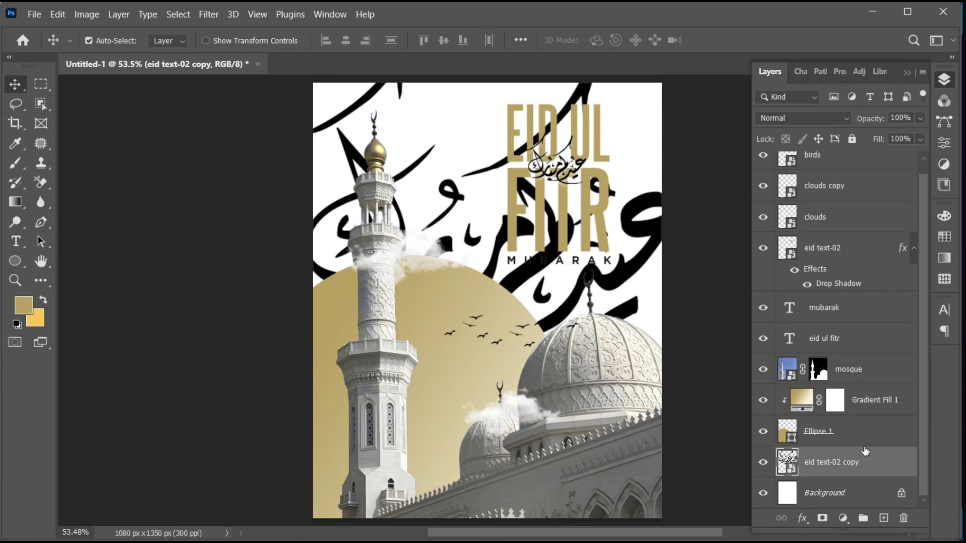
# - Set the large calligraphy copy's opacity to 4% and add a layer mask to it
pyautogui.click(883, 118)
pyautogui.write('5')
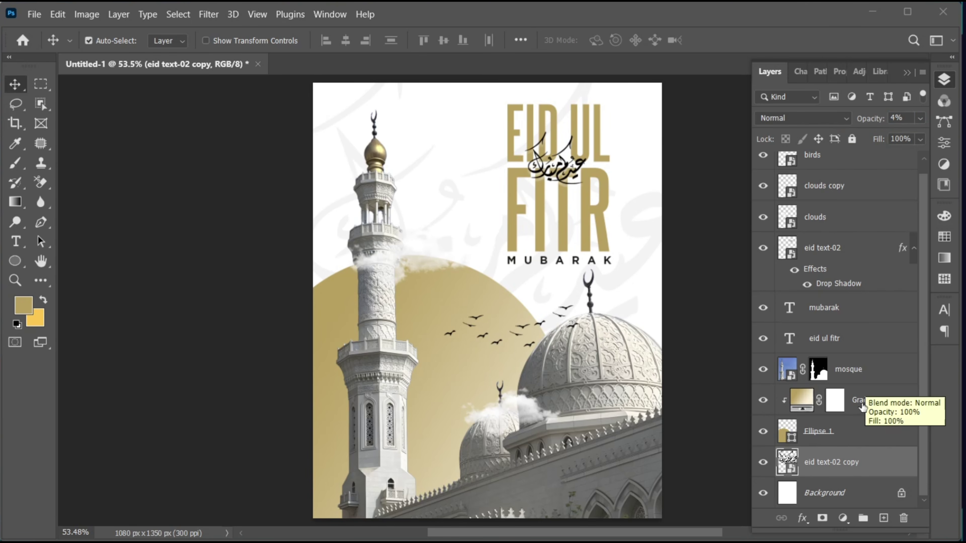
pyautogui.click(823, 518)
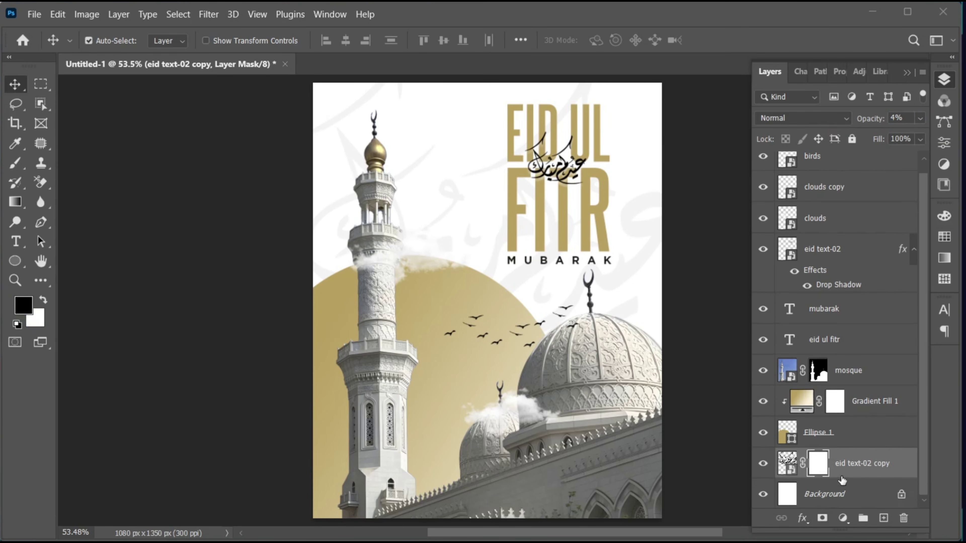
# - Paint black on the mask with a 900 px soft brush to fade the large calligraphy around the minaret and circle
pyautogui.click(15, 162)
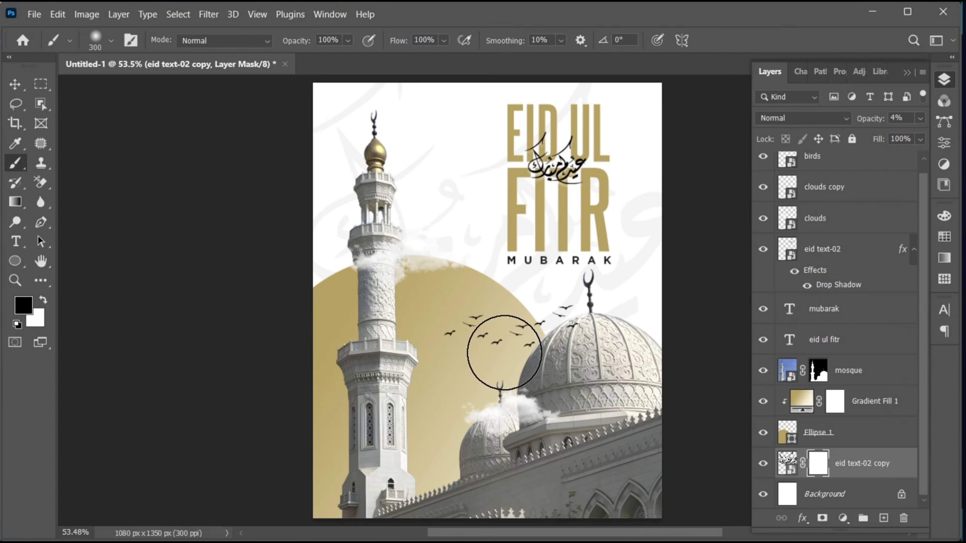
pyautogui.press(']')
pyautogui.press(']')
pyautogui.press(']')
pyautogui.press(']')
pyautogui.press(']')
pyautogui.press(']')
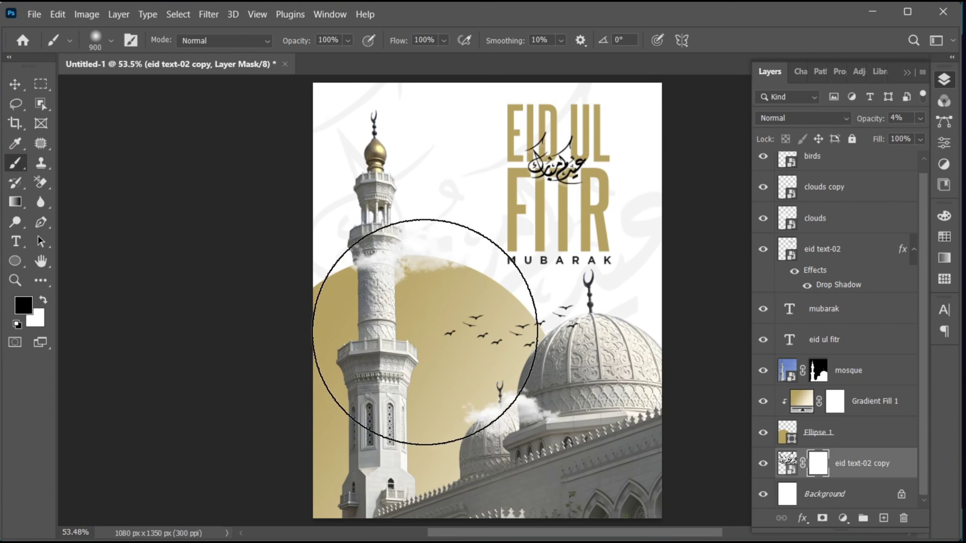
pyautogui.moveTo(422, 331)
pyautogui.mouseDown()
pyautogui.moveTo(405, 310)
pyautogui.moveTo(405, 330)
pyautogui.mouseUp()
pyautogui.press('v')
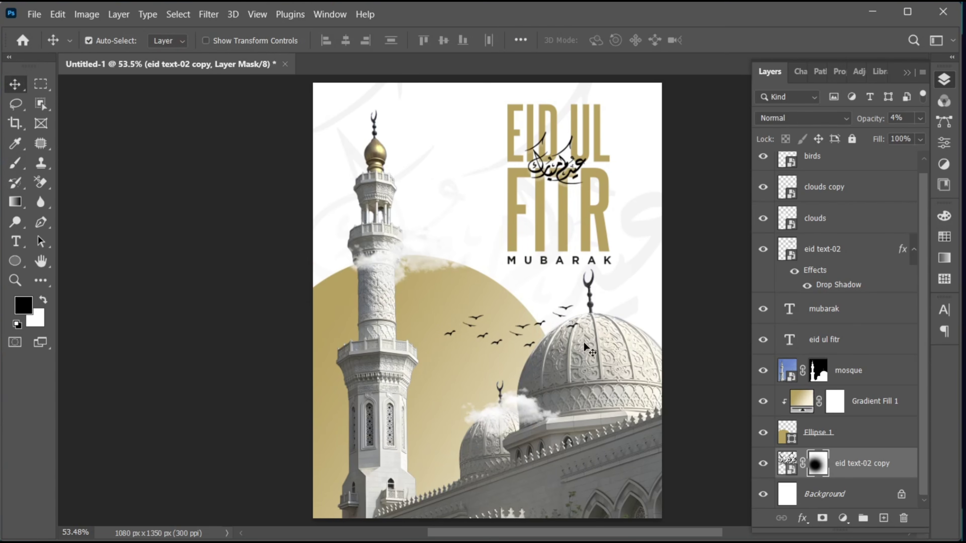
# - Add a teal (3a949c) solid colour fill layer above the birds layer and set its blend mode to Hue
pyautogui.moveTo(925, 298); pyautogui.dragTo(926, 222)
pyautogui.click(848, 178)
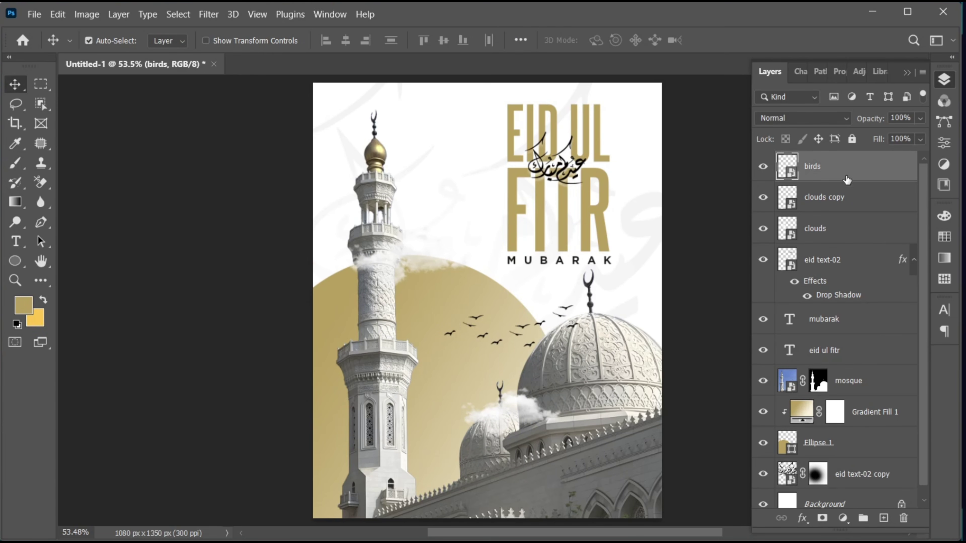
pyautogui.click(844, 519)
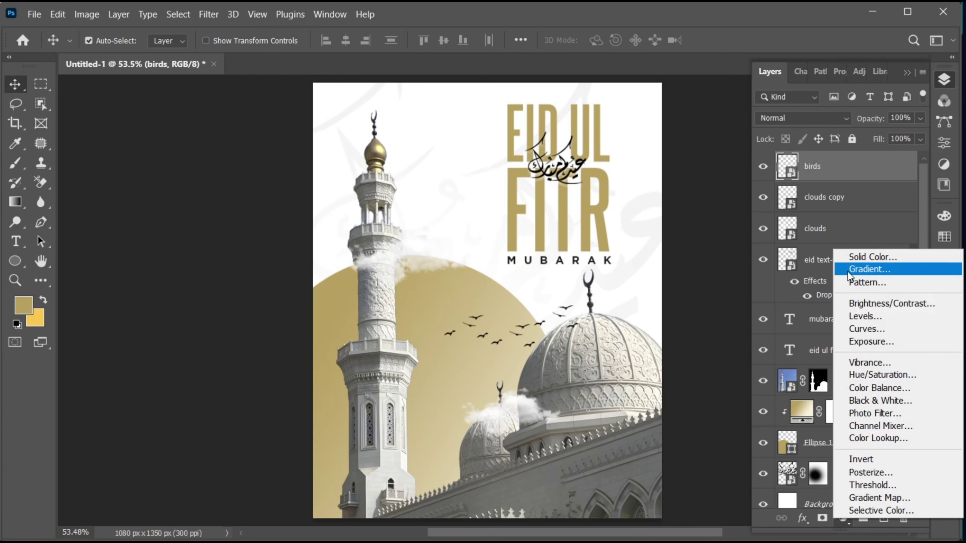
pyautogui.click(851, 259)
pyautogui.click(631, 165)
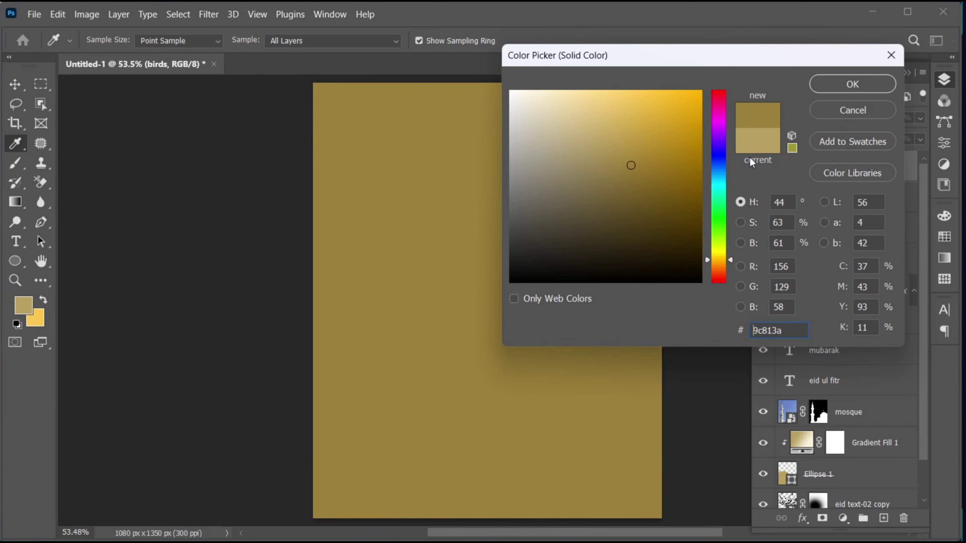
pyautogui.click(718, 184)
pyautogui.click(832, 79)
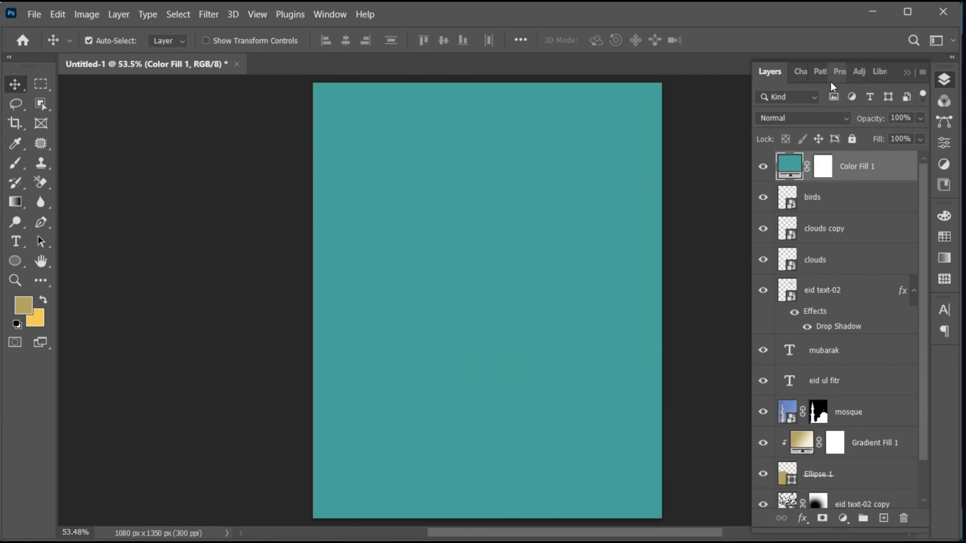
pyautogui.click(797, 119)
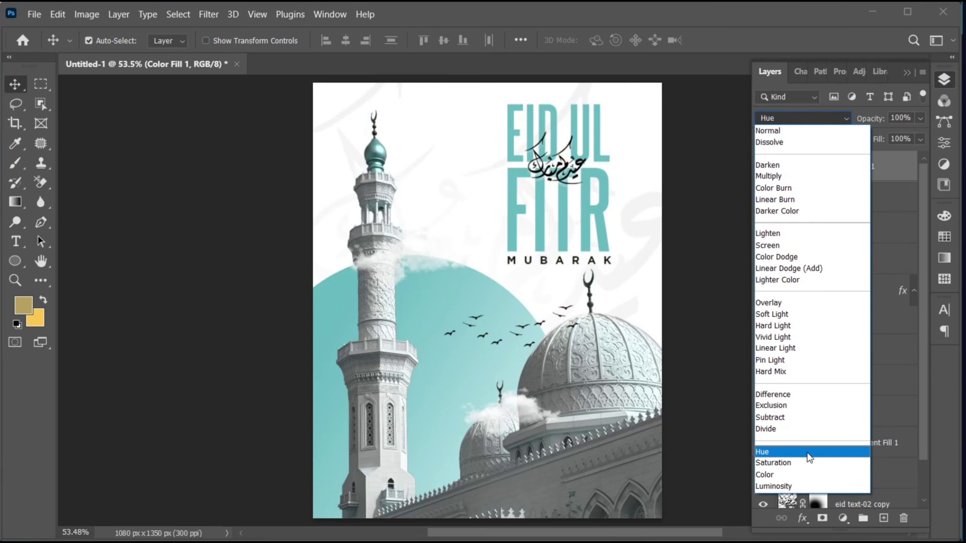
pyautogui.click(807, 456)
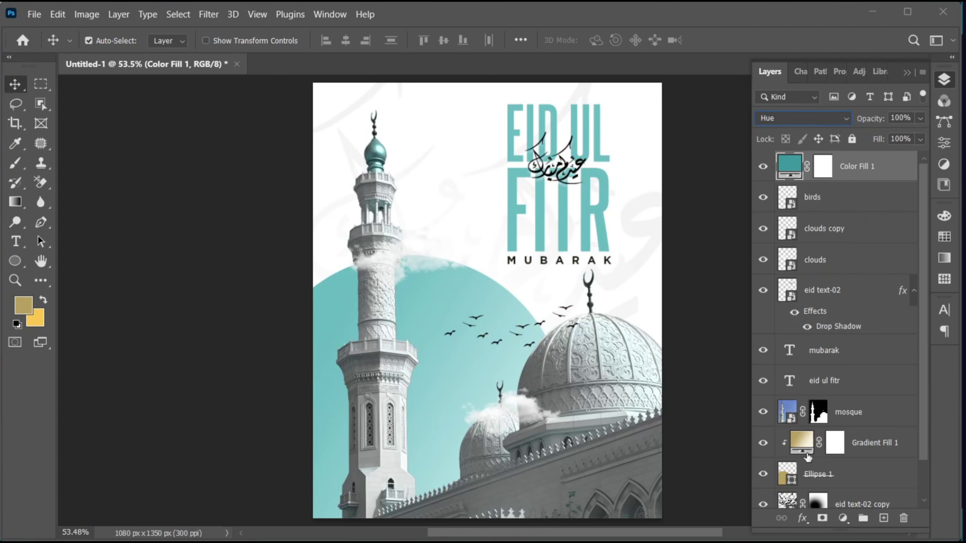
# - Try a magenta hue (9c3a81) for the solid colour fill and discard the change
pyautogui.doubleClick(789, 166)
pyautogui.moveTo(650, 68); pyautogui.dragTo(772, 79)
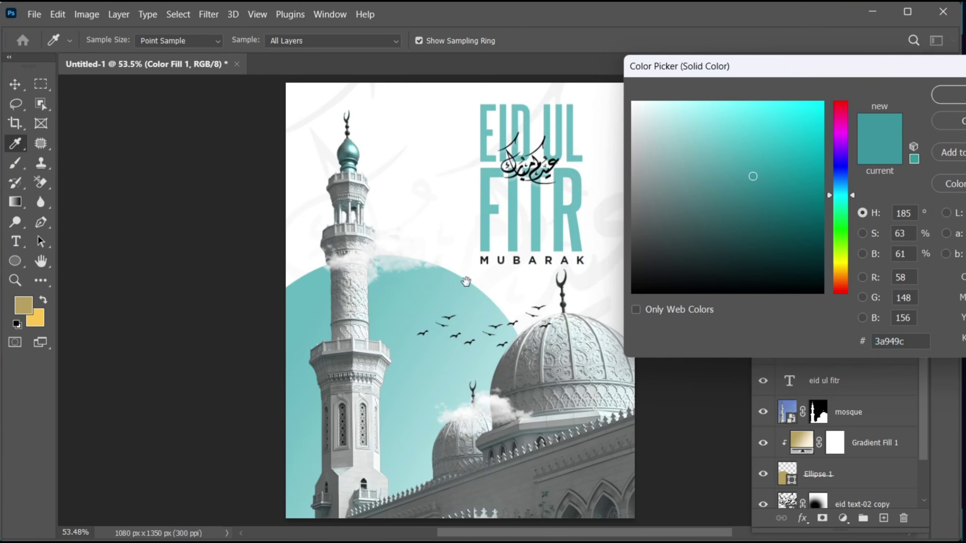
pyautogui.moveTo(828, 196); pyautogui.dragTo(840, 130)
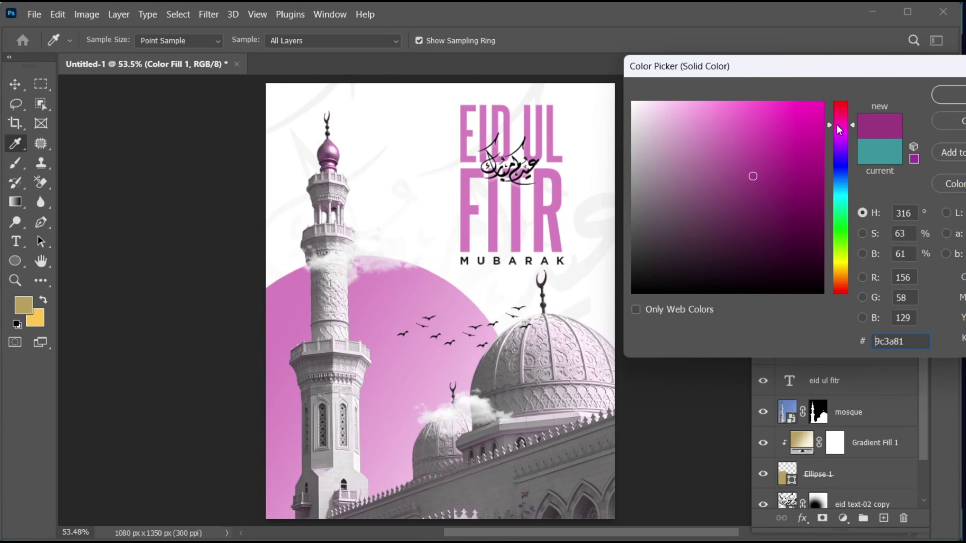
pyautogui.click(950, 122)
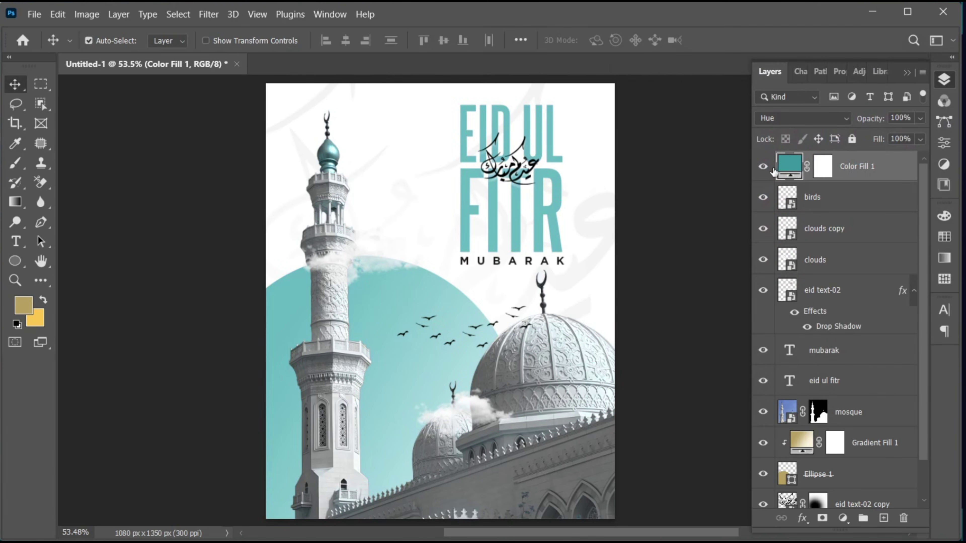
# - Hide the teal colour fill layer, fit the poster in the window and collapse the layer list
pyautogui.click(764, 167)
pyautogui.hotkey('ctrl', '0')
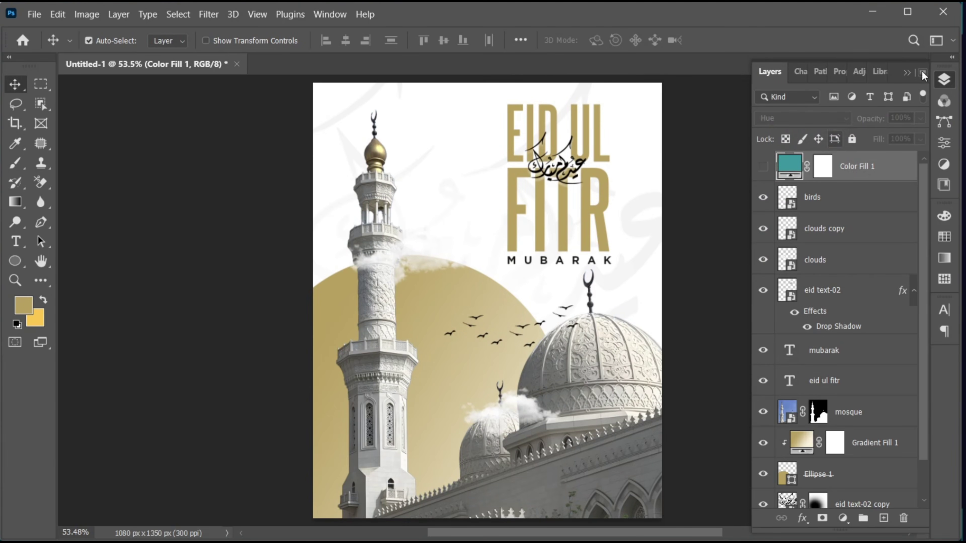
pyautogui.click(908, 71)
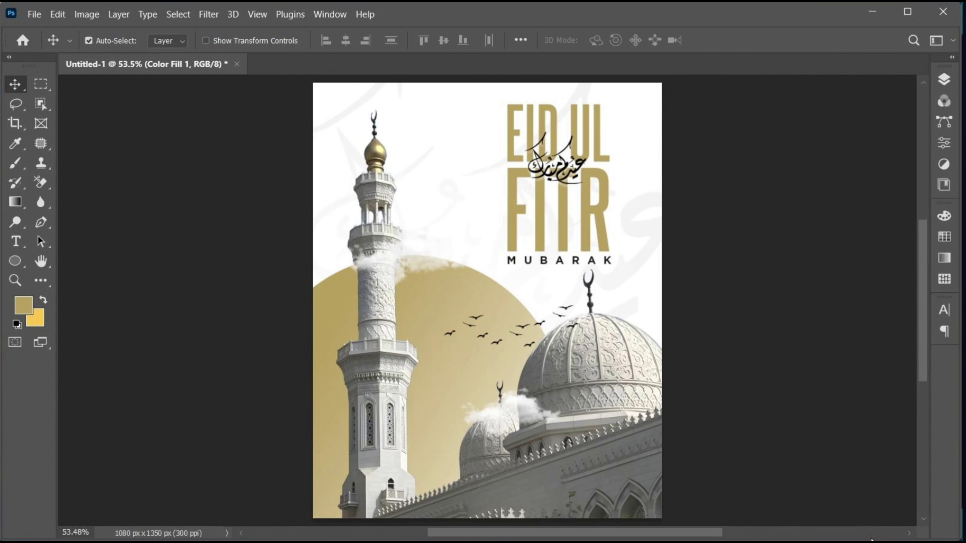